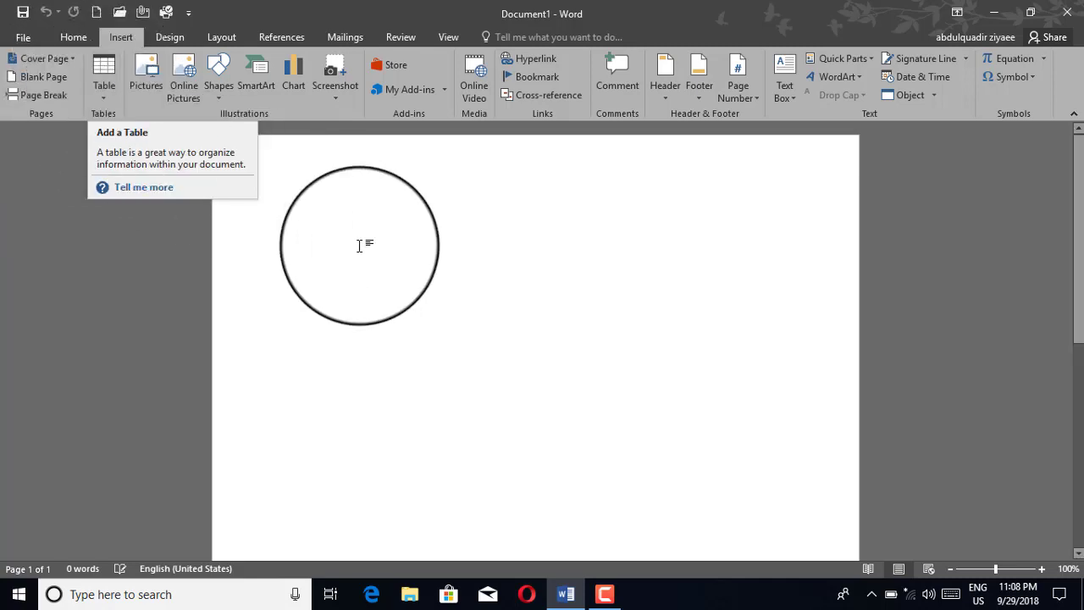
Insert an empty 10-column by 8-row table from the Insert > Table grid
click(100, 74)
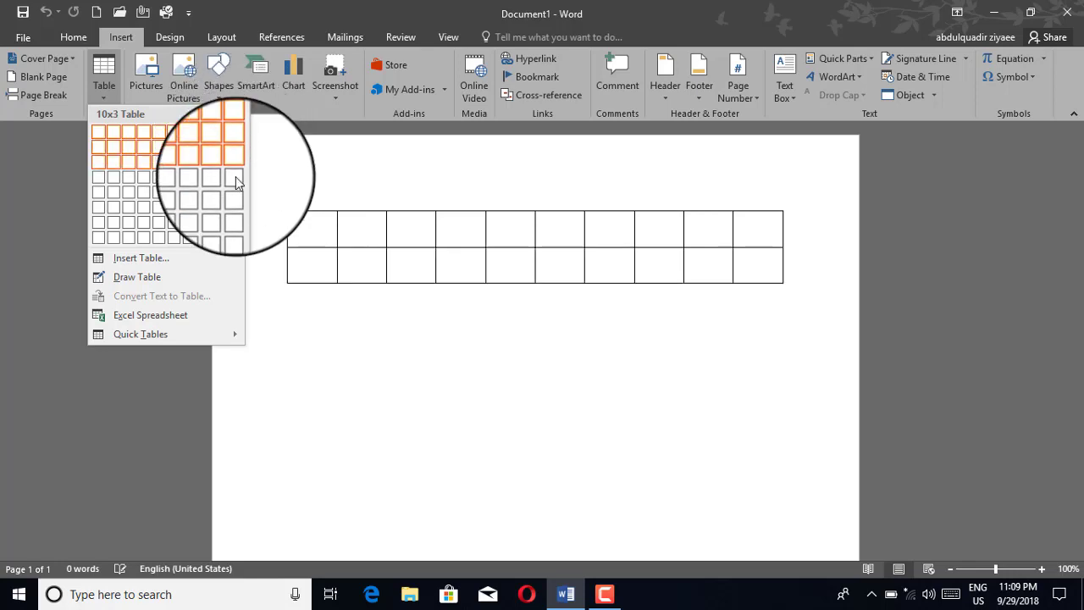
click(234, 246)
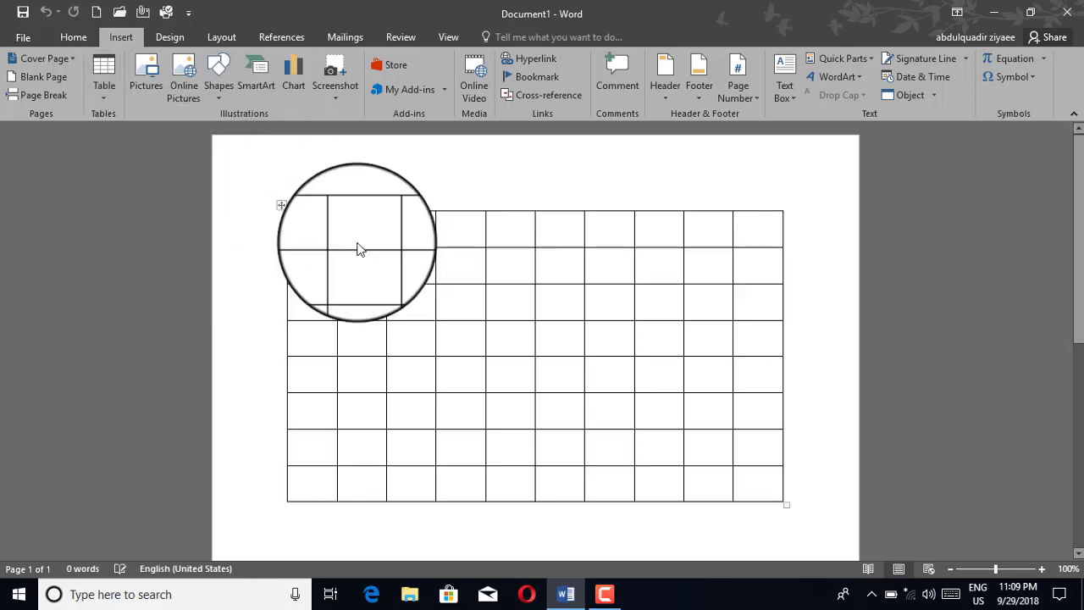
Type sample strings like 'regbehrfhbrf' and 'njnkjnj' across the first row, then select all and delete
text(bfbf)
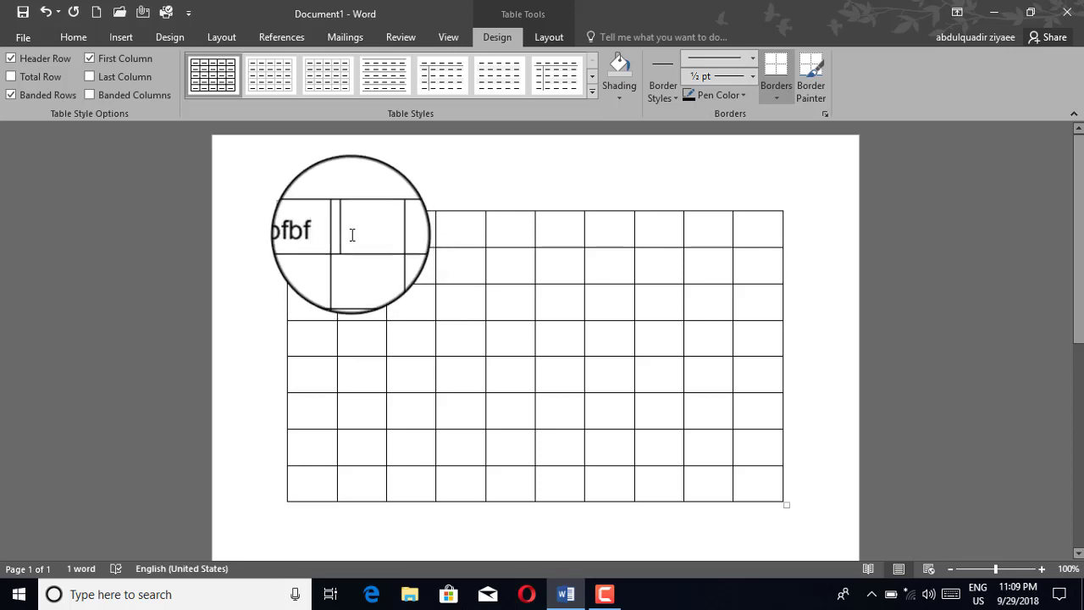
text(gregb)
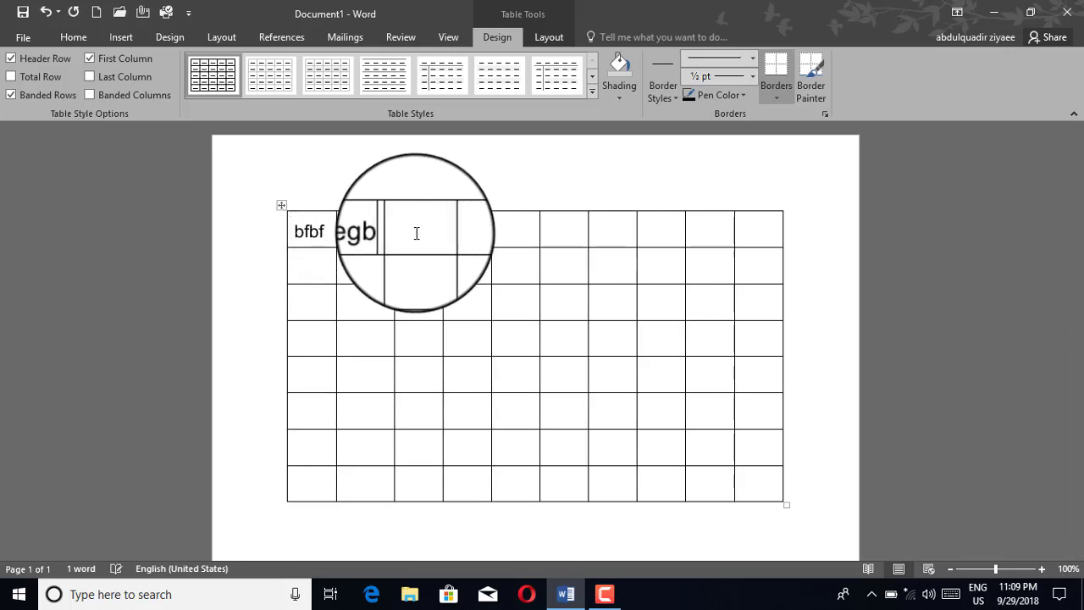
text(e)
text(hrfhbr)
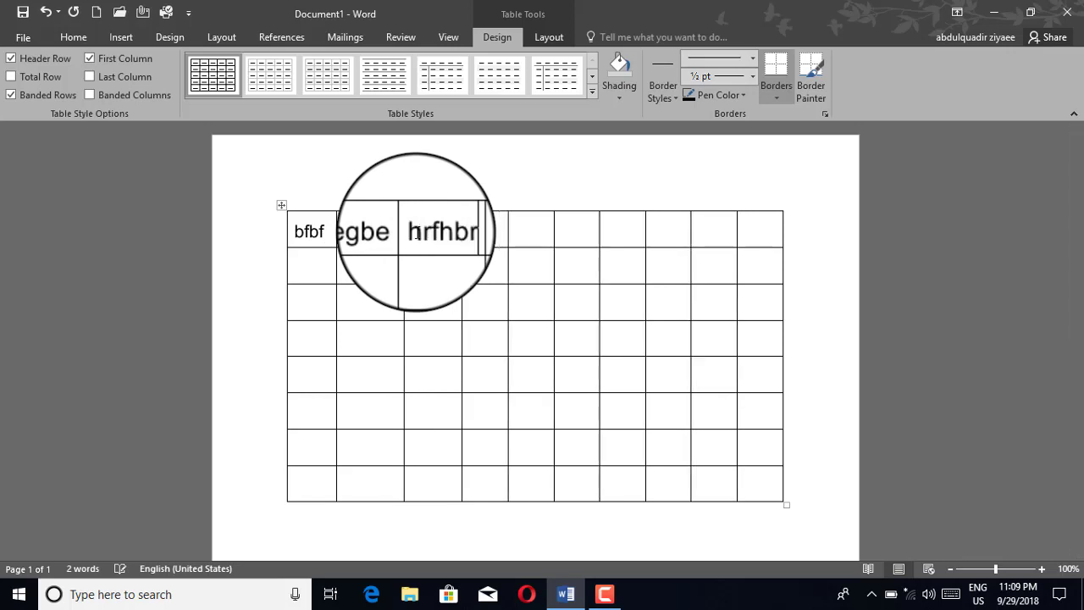
text(f)
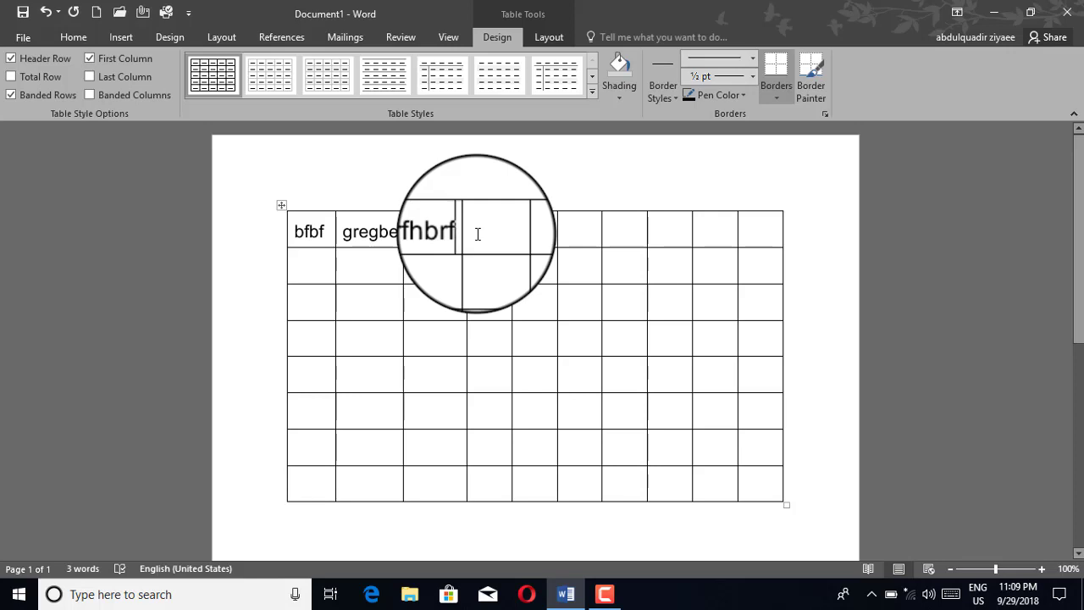
text(jnhjknhj)
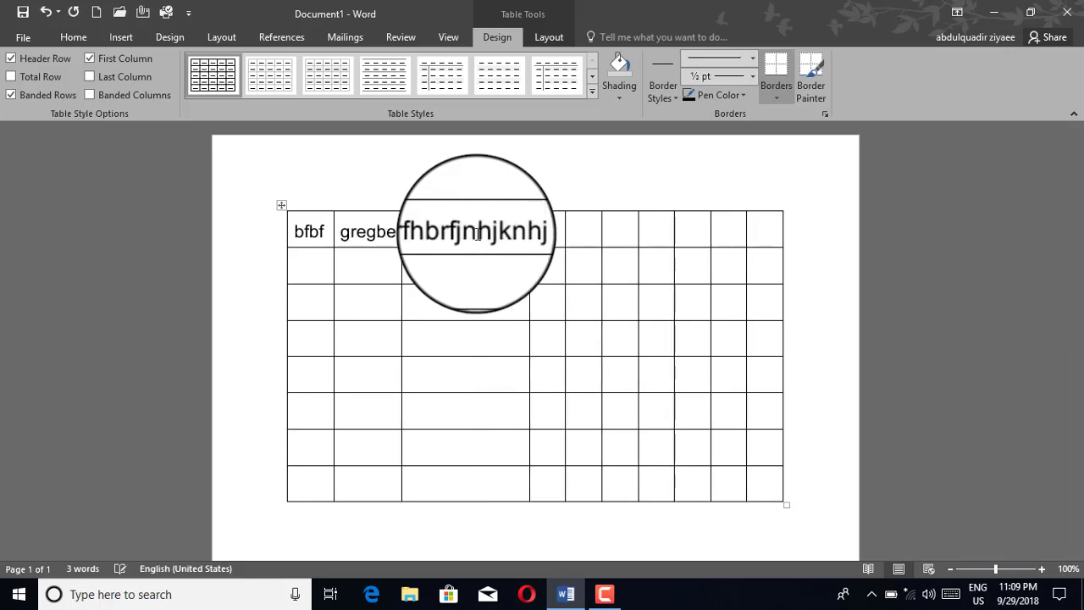
key(Tab)
text(njn)
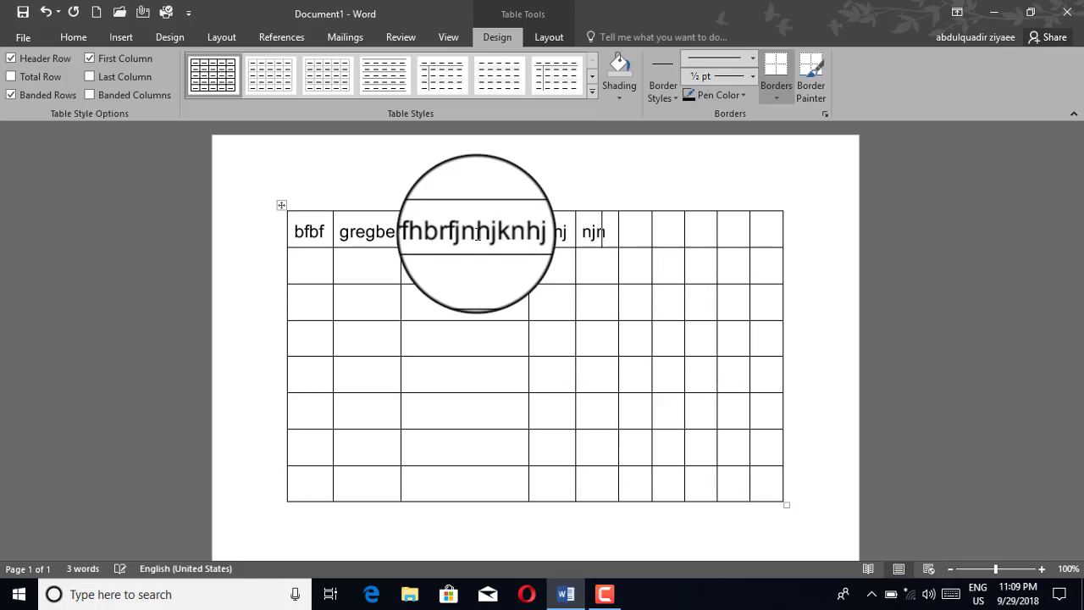
text(kjnj)
key(Tab)
text(n)
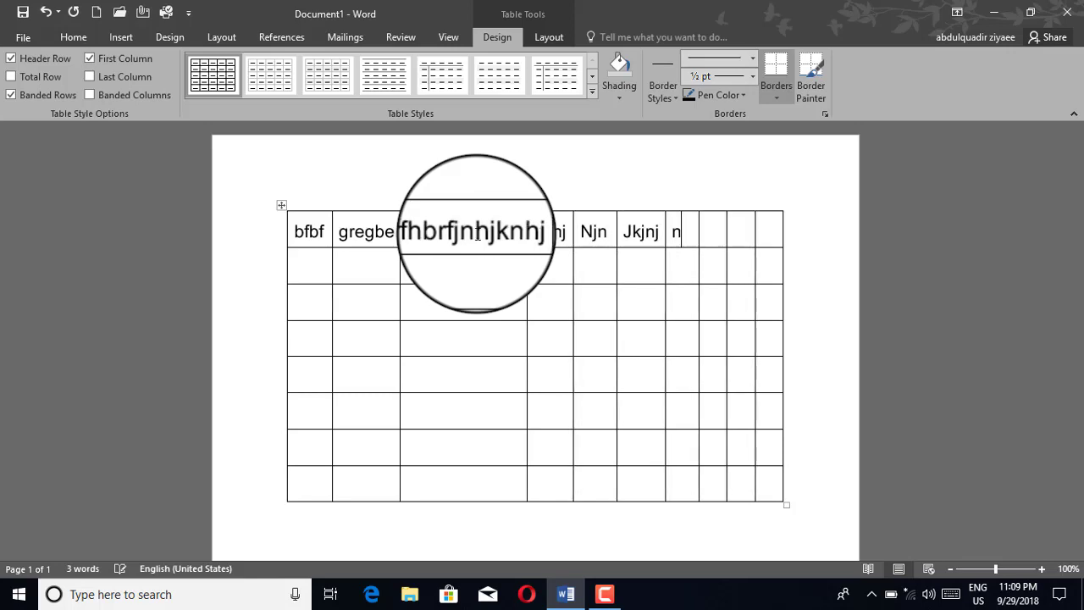
text(jn)
key(Tab)
text(njn)
key(Tab)
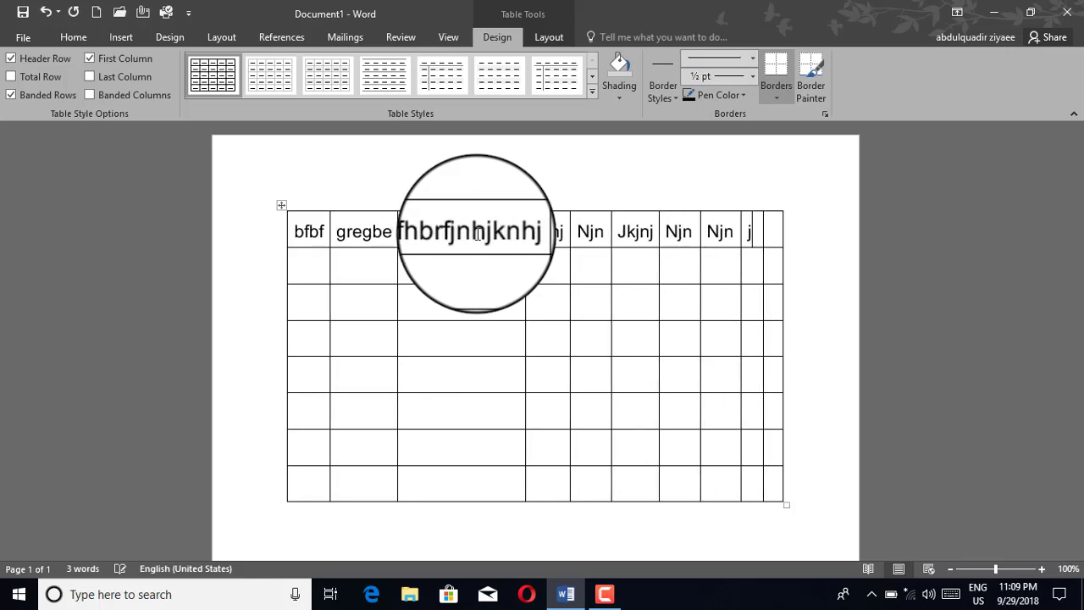
text(jnjnoi)
key(Tab)
text(jnikj)
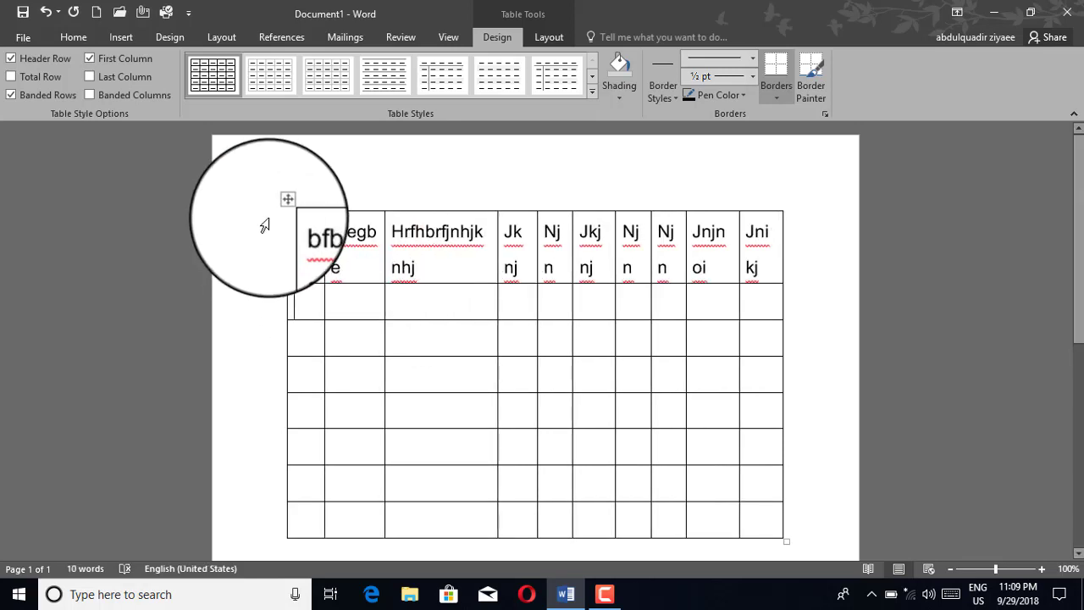
key(ctrl+a)
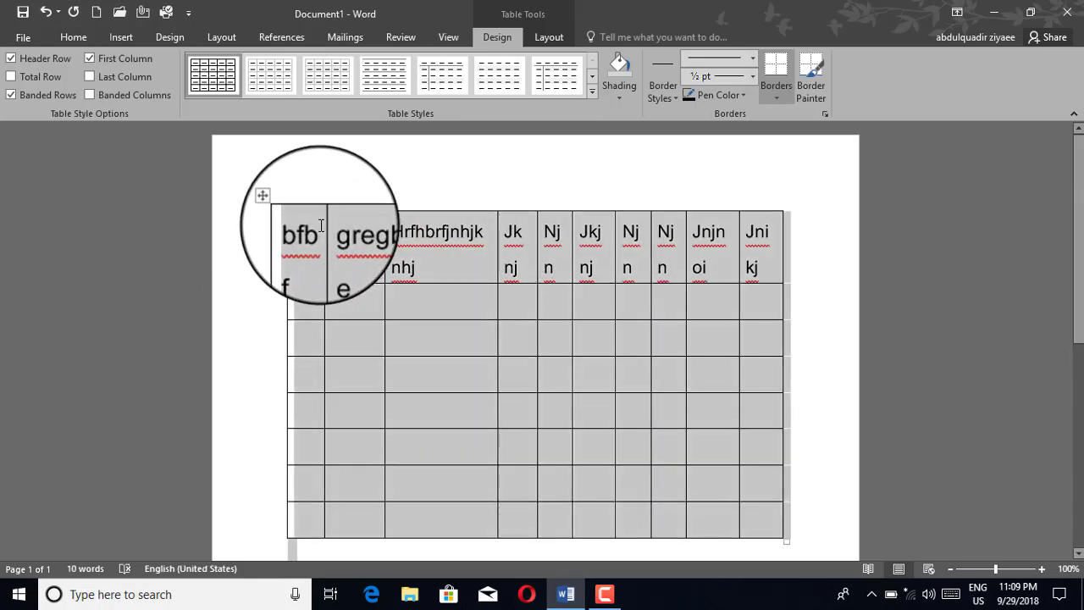
key(Delete)
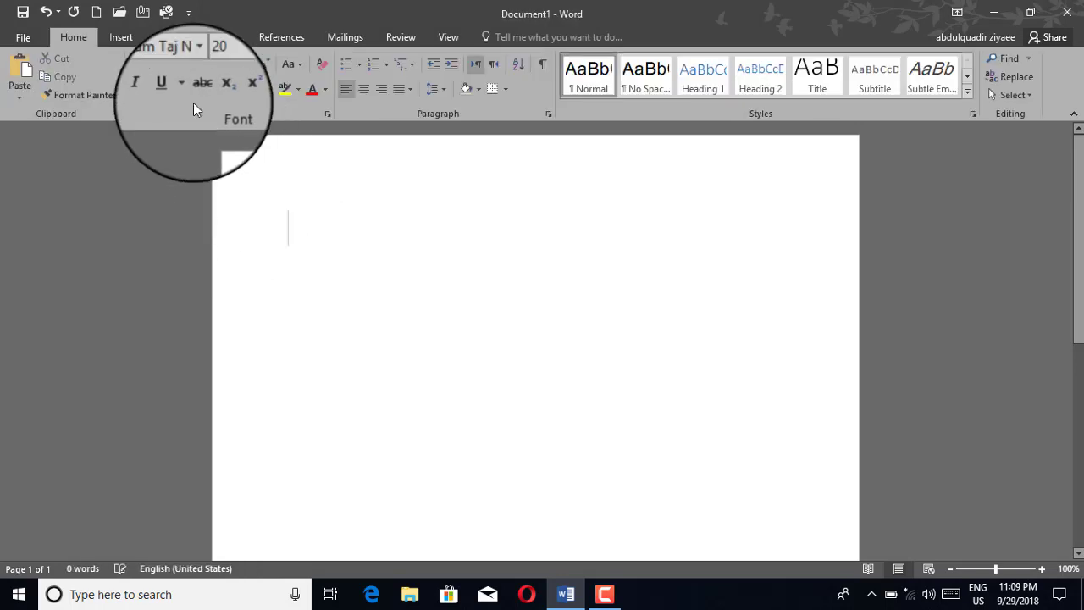
Create a 20-column by 30-row table through the Insert Table dialog
click(123, 42)
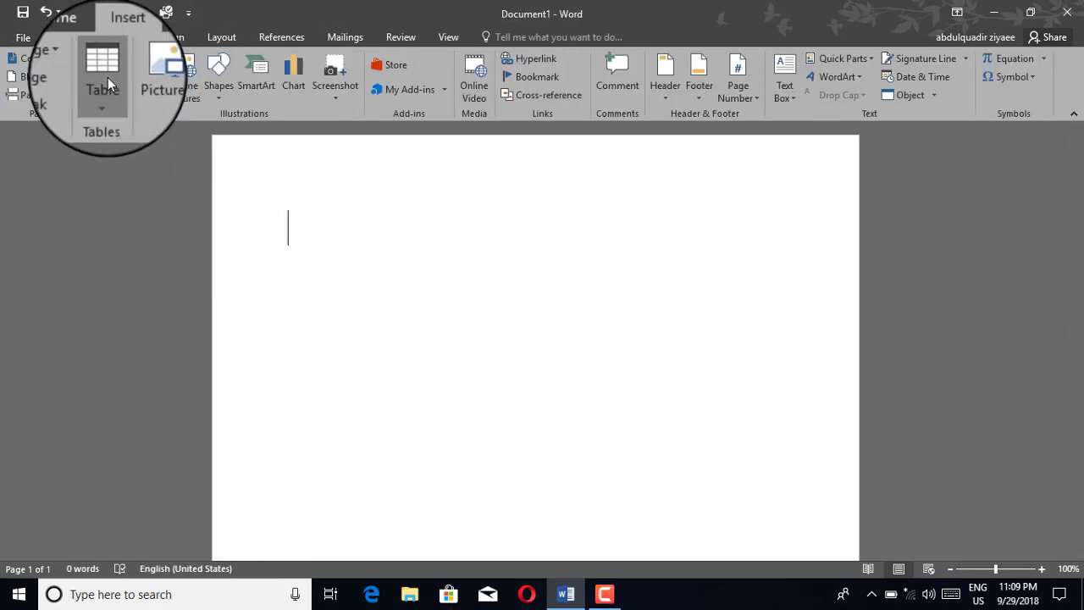
click(108, 78)
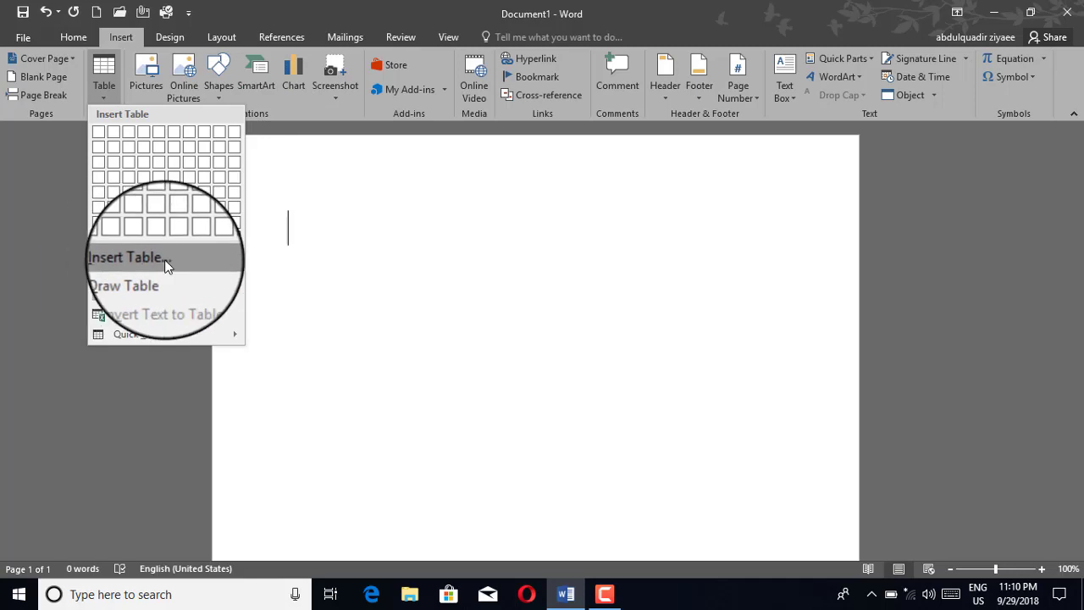
click(165, 262)
text(30)
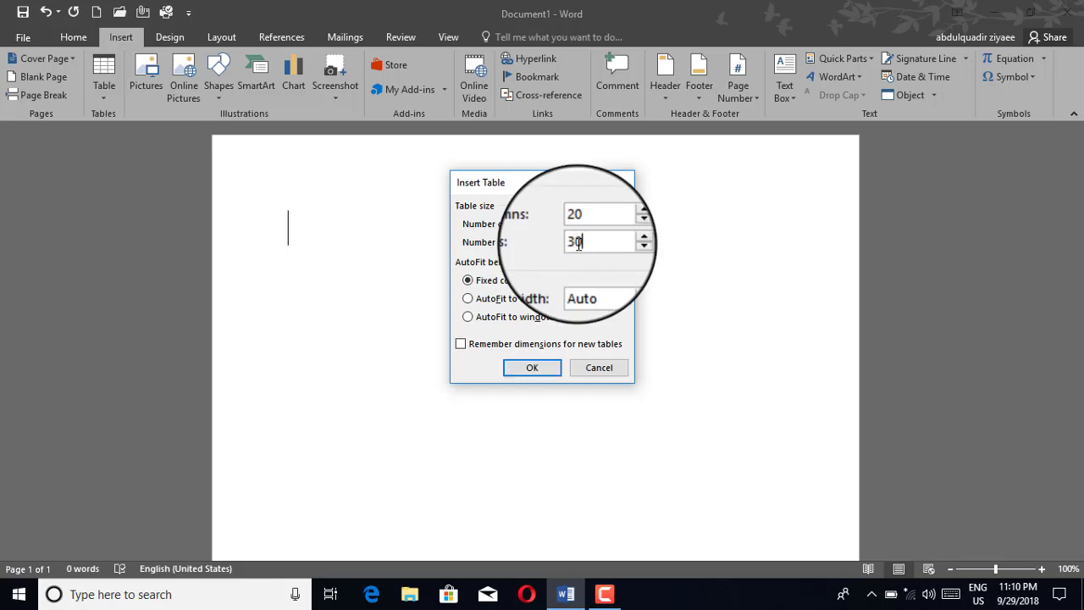
click(532, 370)
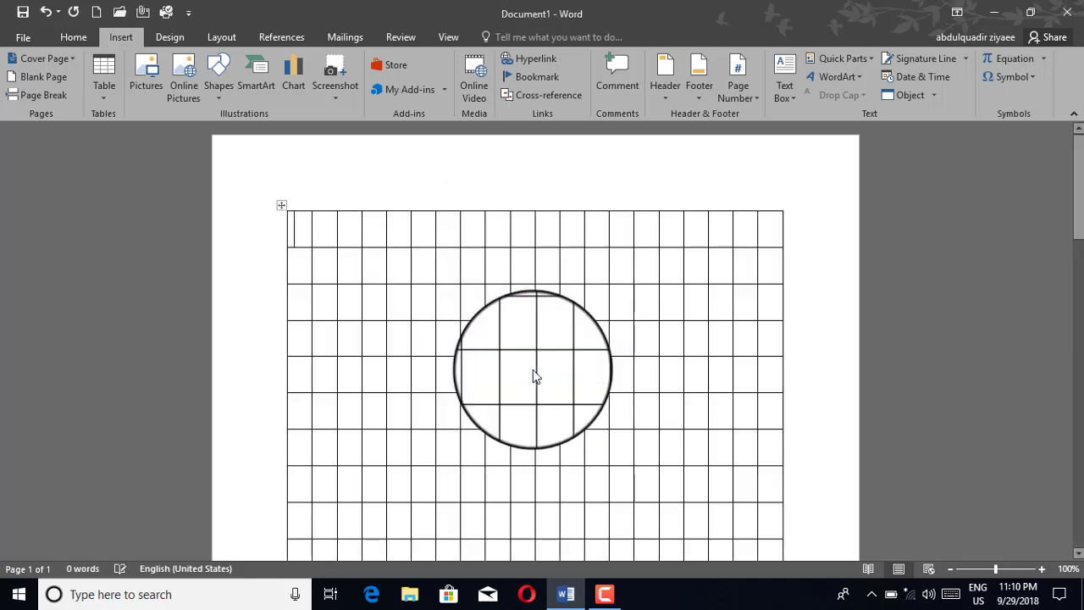
Scroll through the new table, add an empty paragraph above it, and select everything
mouse_move(533, 370)
mouse_down()
mouse_move(436, 316)
mouse_move(450, 333)
mouse_up()
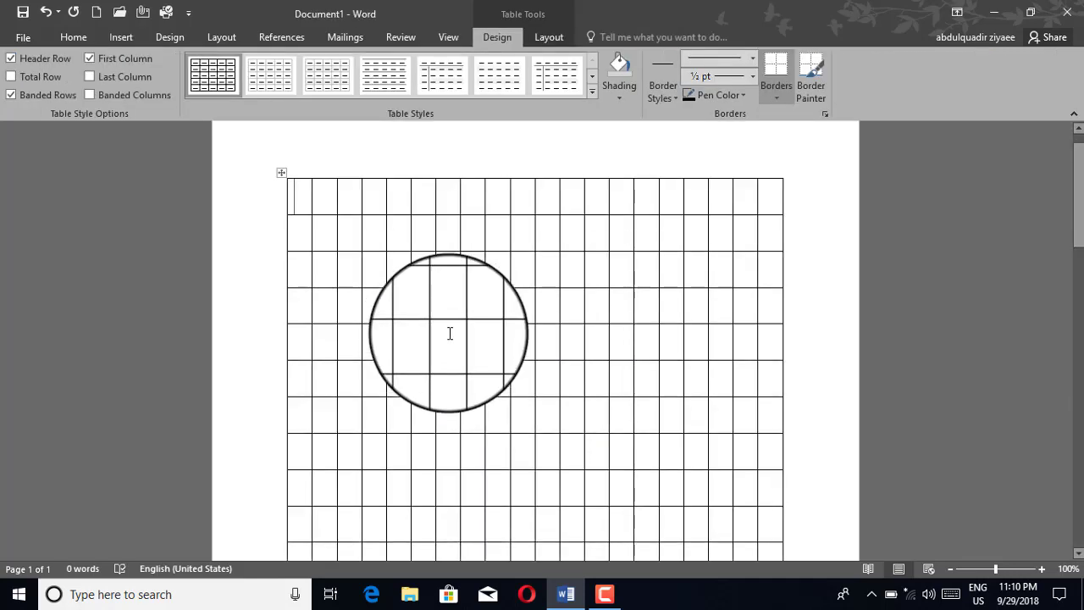
scroll(450, 333, down, 2)
scroll(449, 332, down, 5)
scroll(450, 333, up, 5)
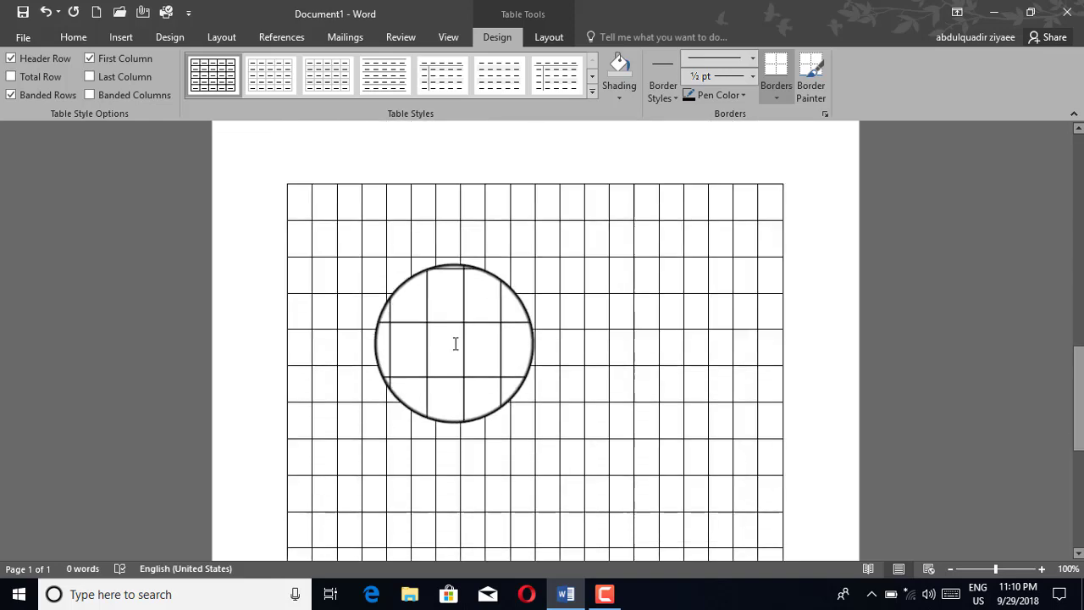
scroll(455, 343, down, 5)
scroll(455, 343, up, 3)
scroll(455, 343, up, 3)
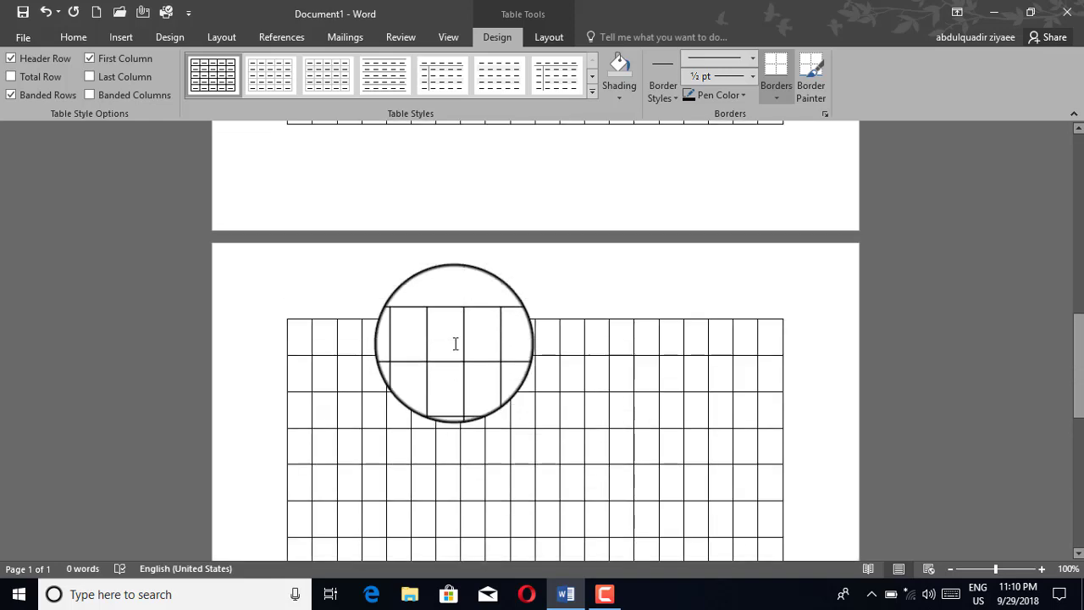
scroll(454, 343, down, 3)
scroll(455, 343, up, 1)
key(Return)
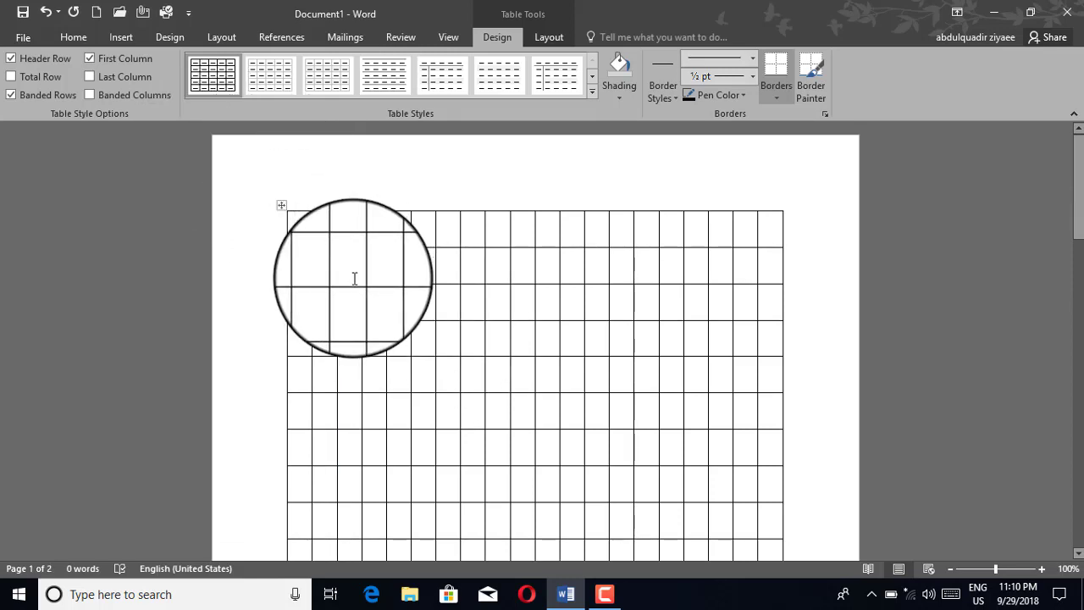
key(ctrl+a)
Delete the 20×30 table, cancel the Insert Table dialog, and switch to Draw Table mode
key(Delete)
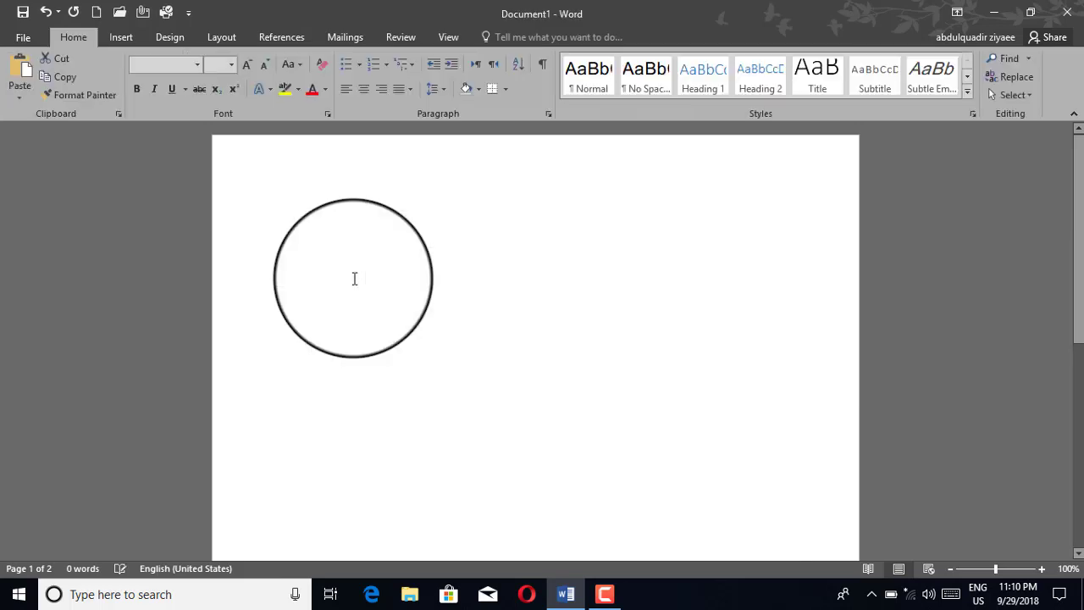
click(117, 36)
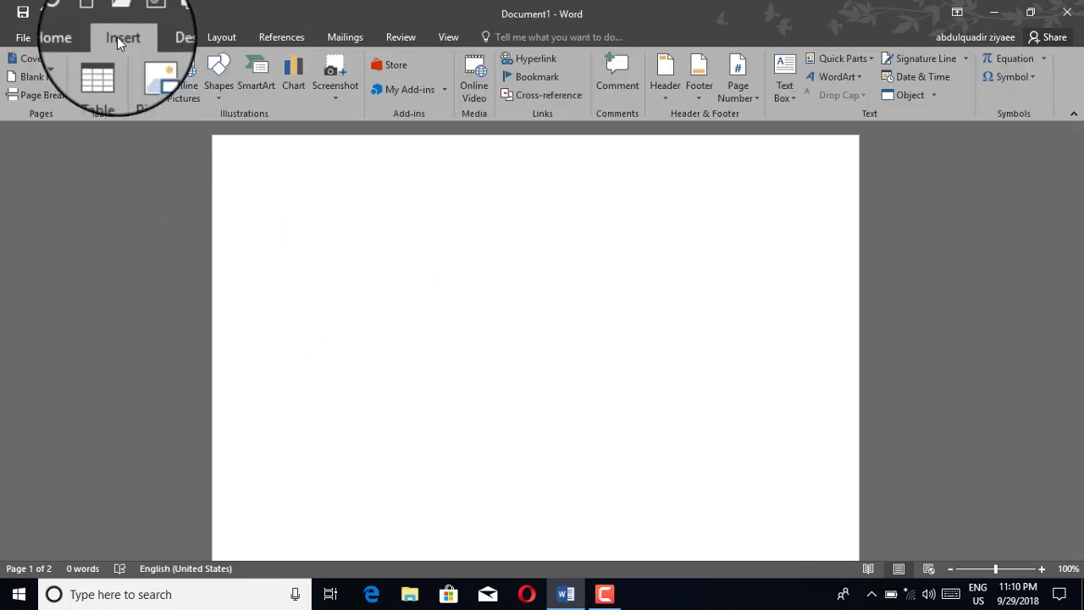
click(109, 88)
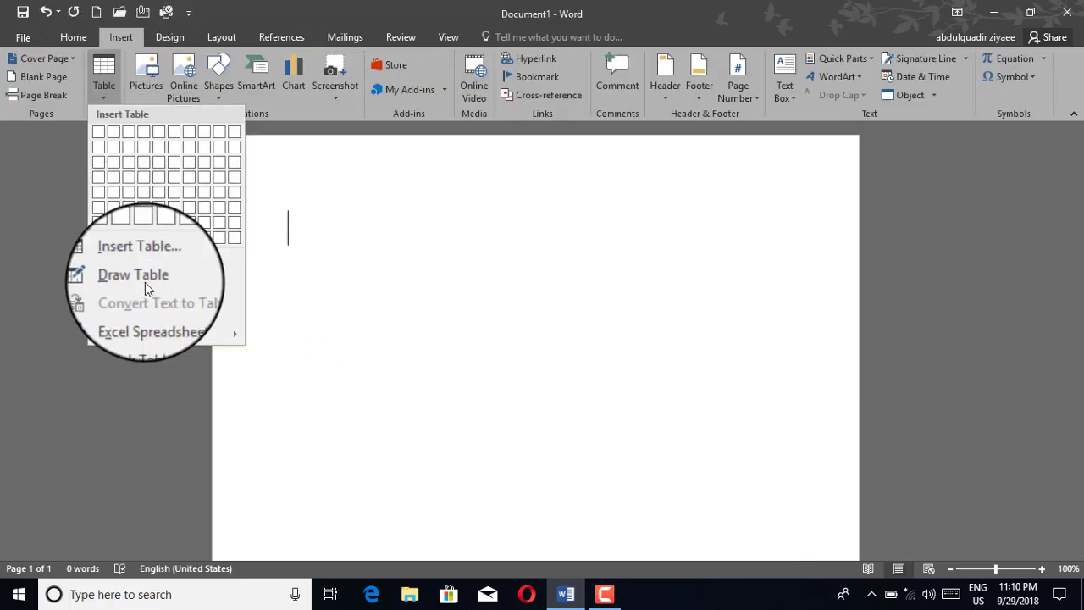
click(118, 261)
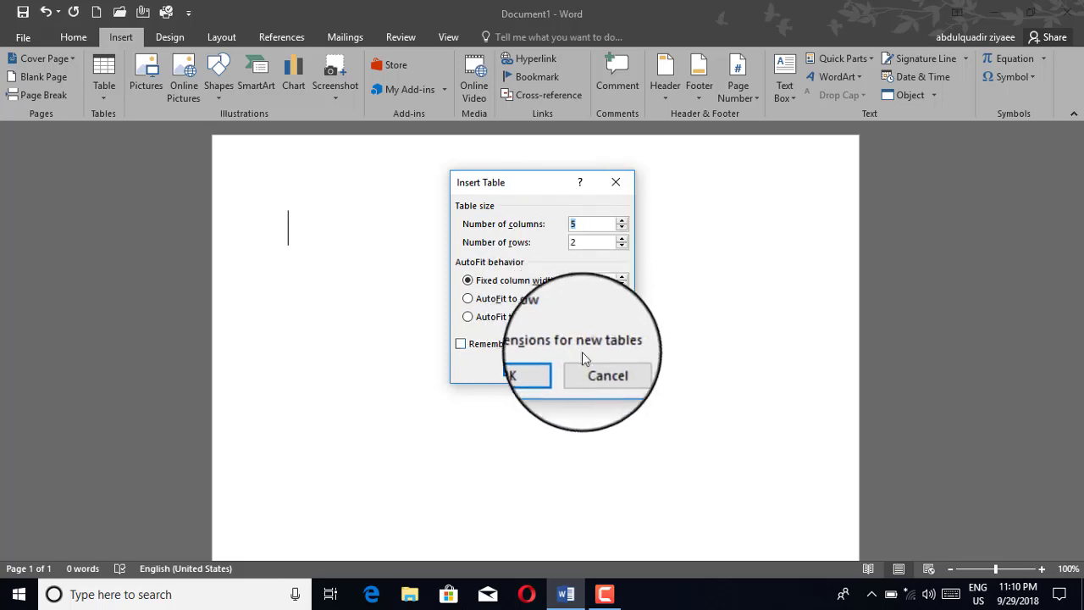
click(593, 374)
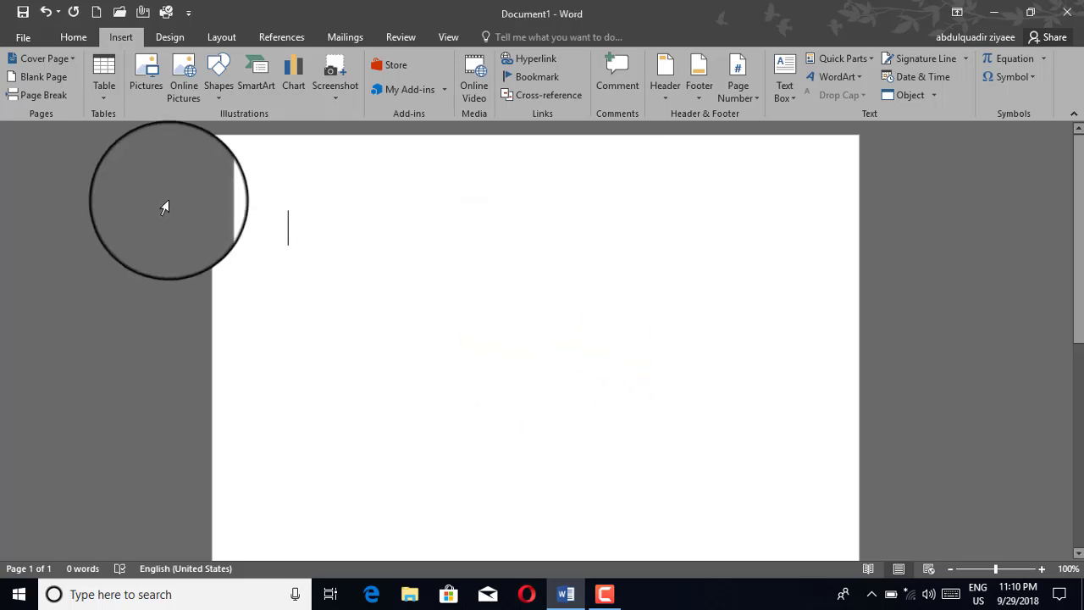
click(104, 83)
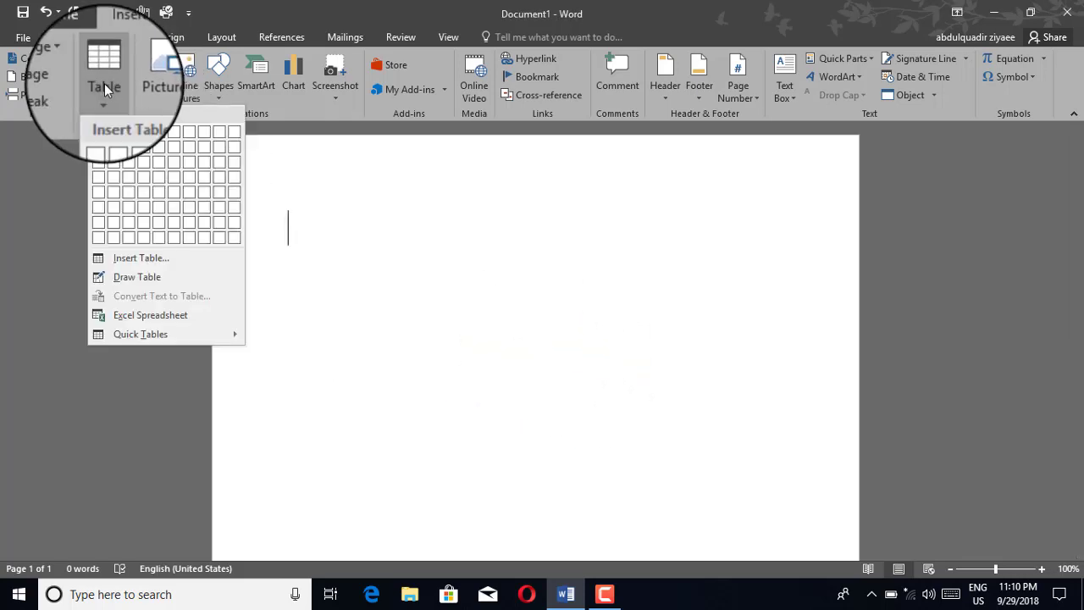
click(124, 279)
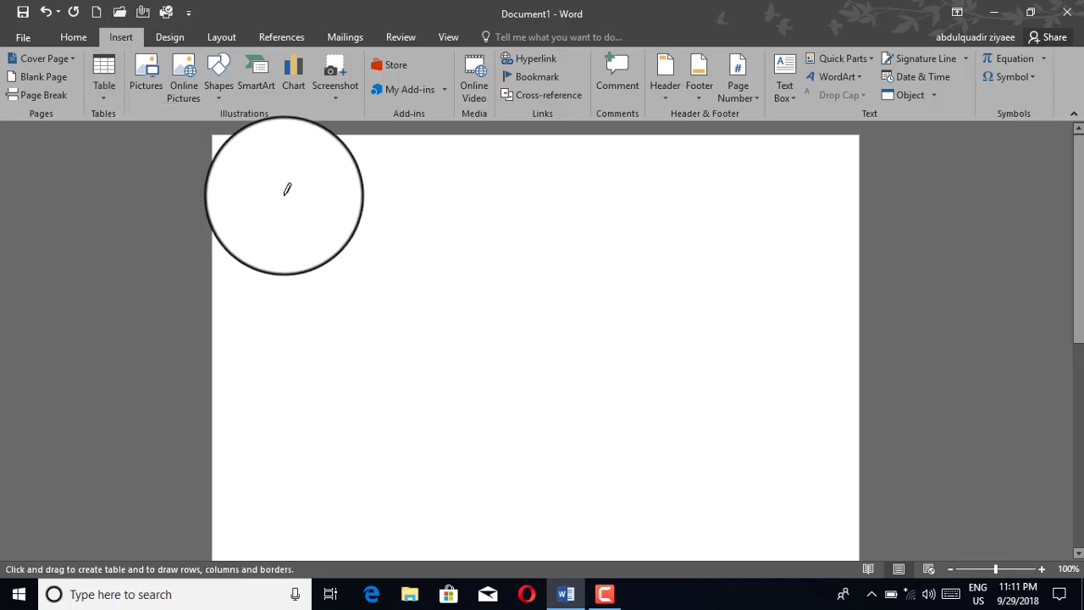
Draw the table outline and five vertical column borders inside it
mouse_move(285, 194)
mouse_down()
mouse_move(730, 385)
mouse_move(797, 354)
mouse_up()
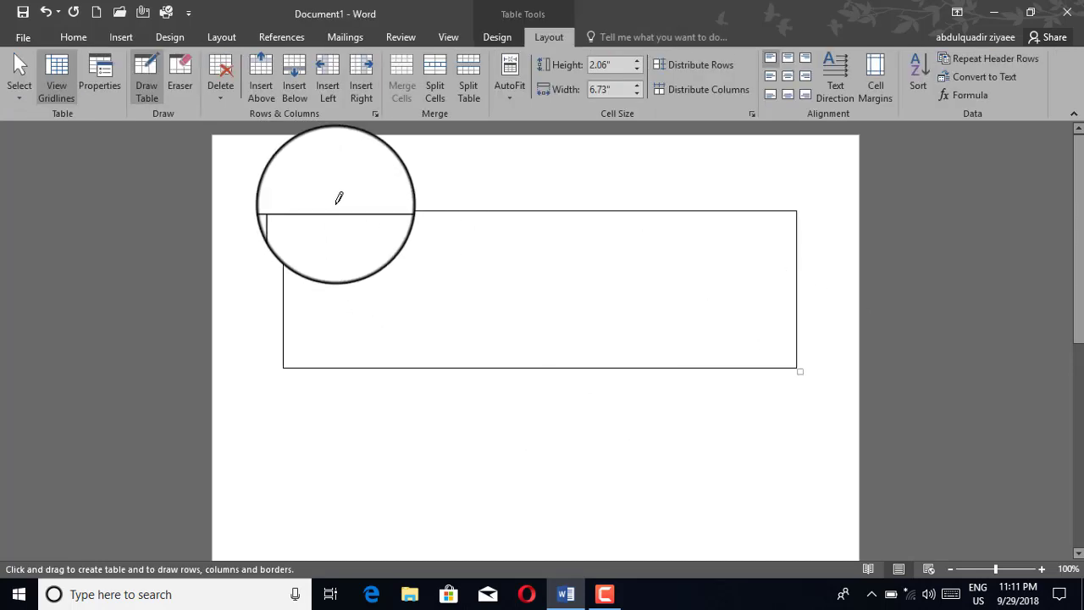
drag(315, 206, 313, 362)
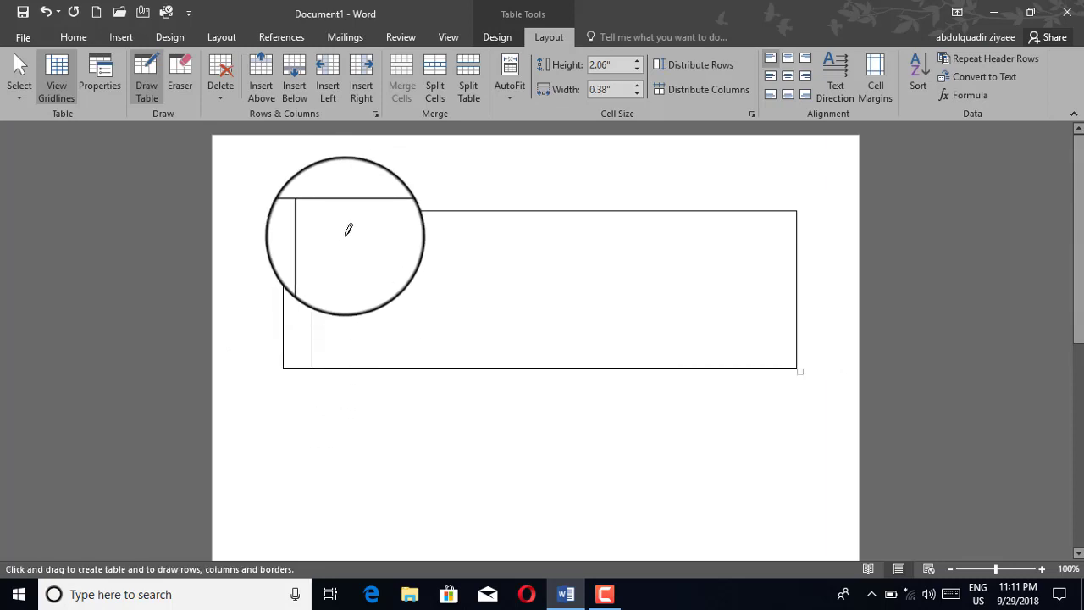
drag(347, 210, 348, 347)
drag(399, 210, 403, 364)
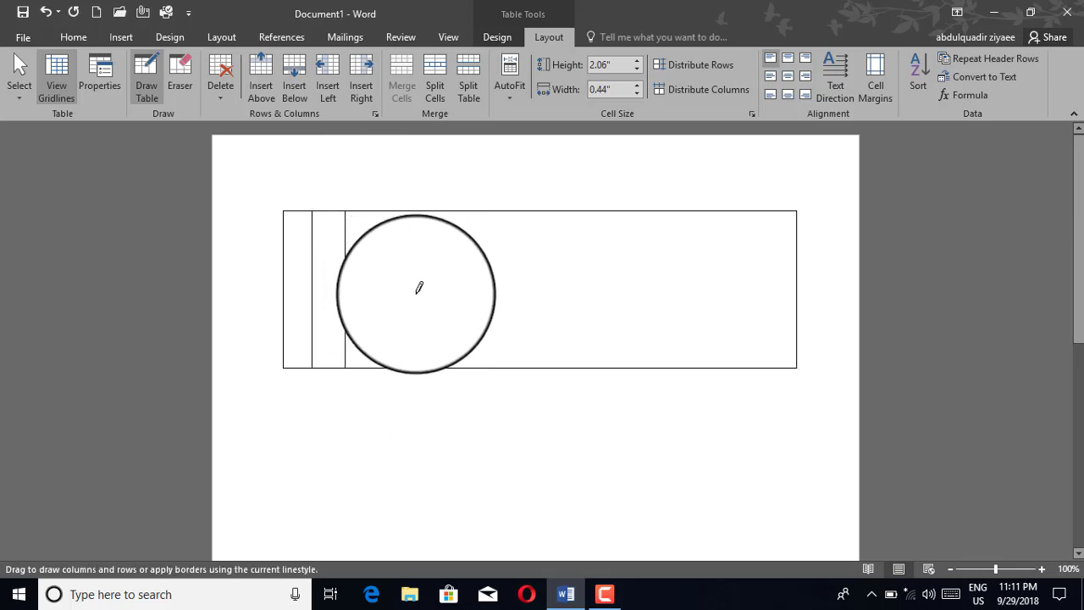
drag(458, 247, 455, 364)
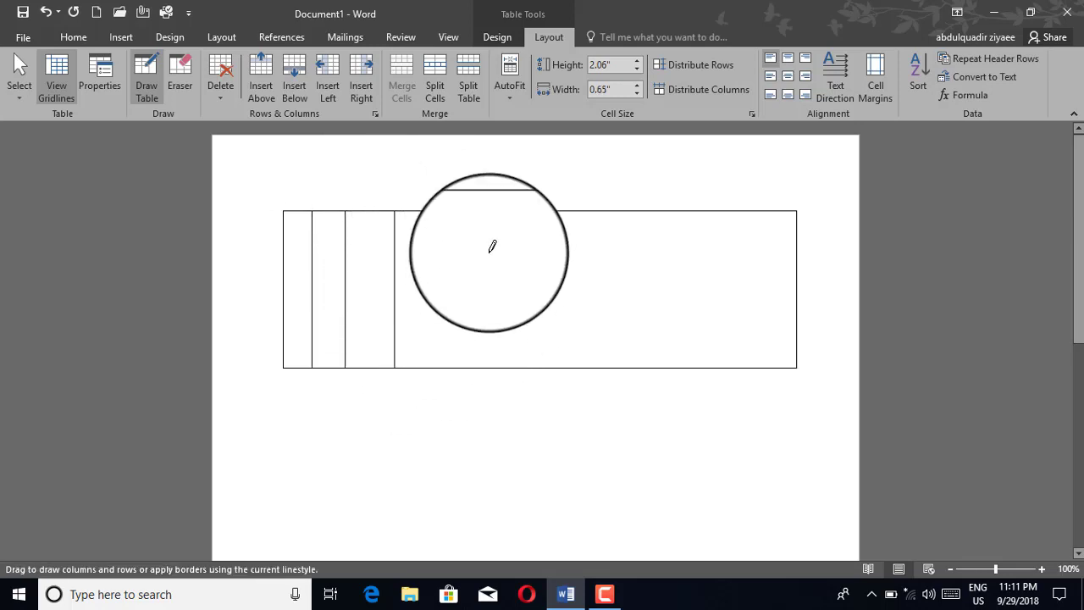
drag(505, 313, 506, 347)
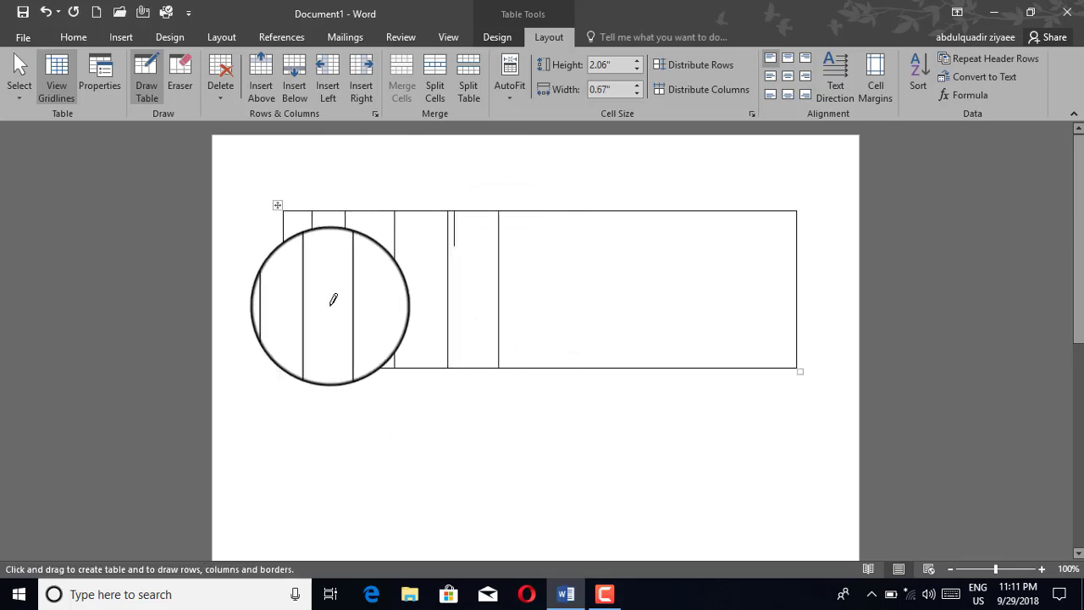
Draw two horizontal row borders across the left and right sections, then select the table
drag(286, 306, 497, 308)
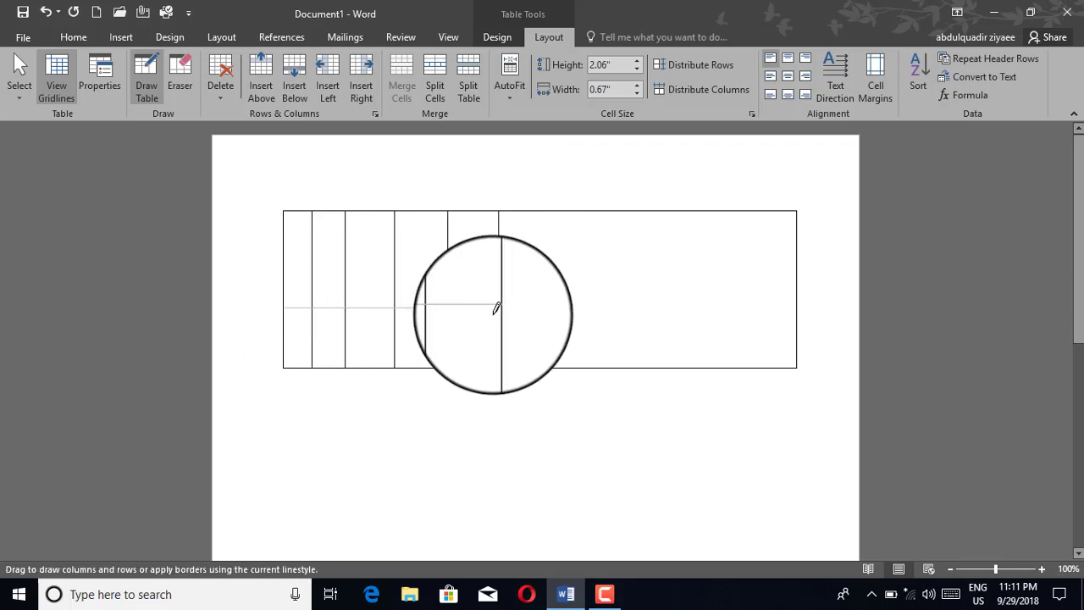
drag(286, 262, 498, 261)
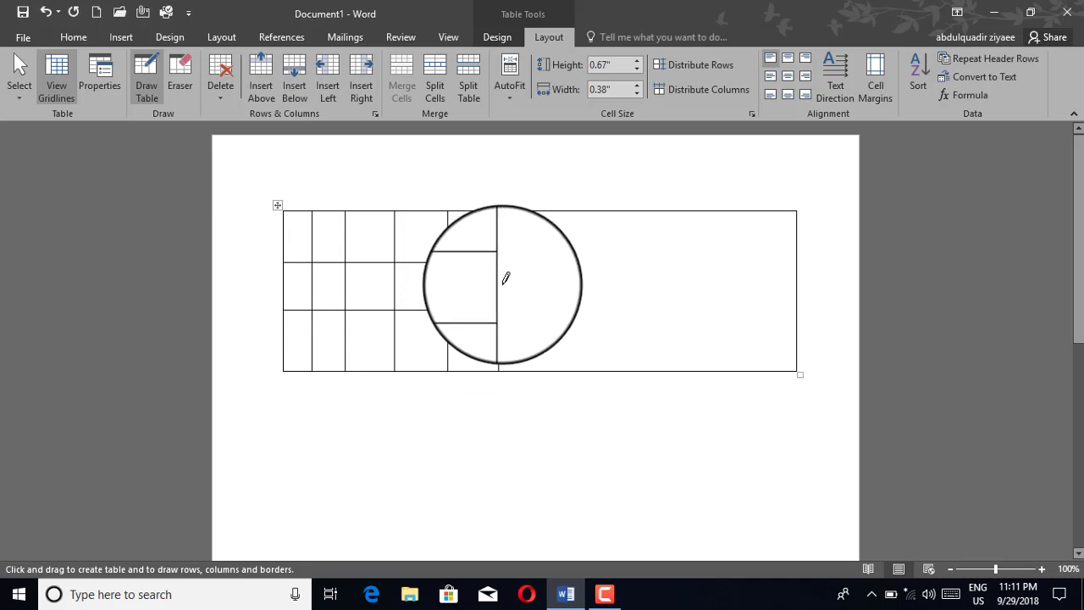
drag(506, 262, 794, 262)
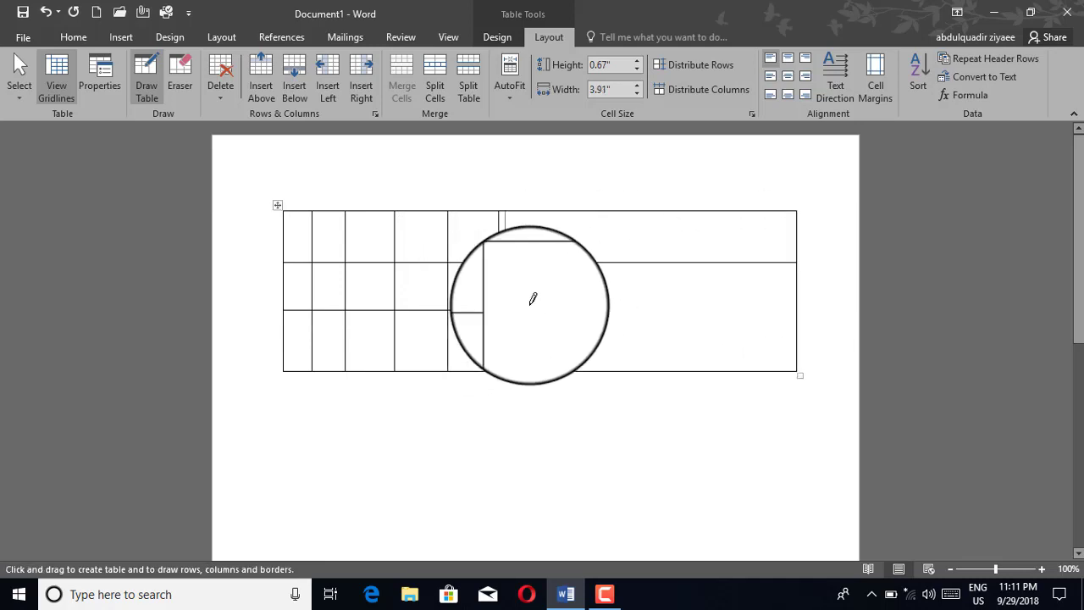
drag(501, 310, 777, 306)
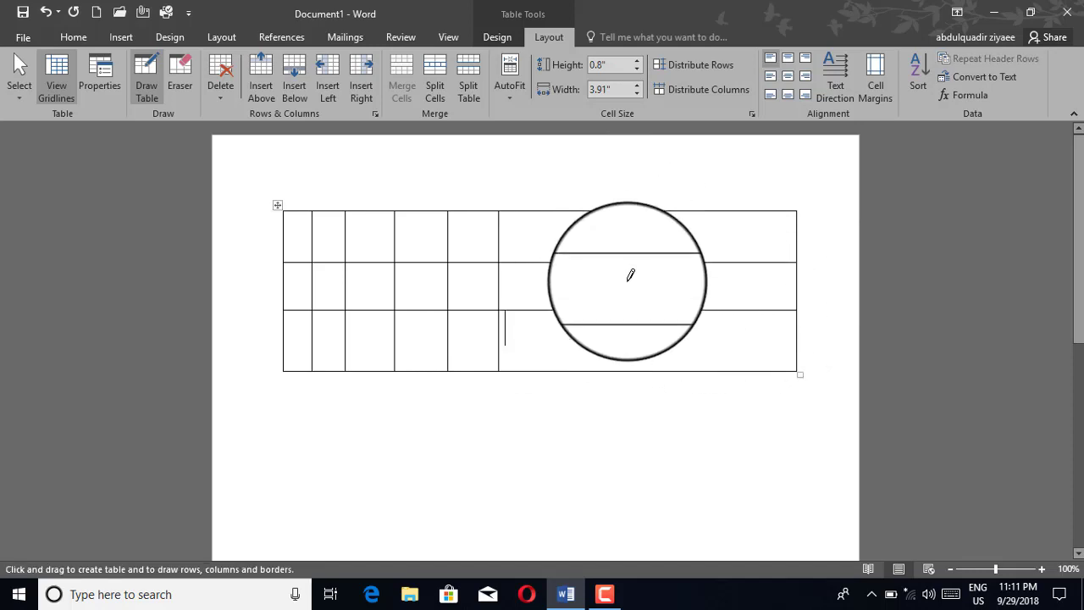
click(623, 357)
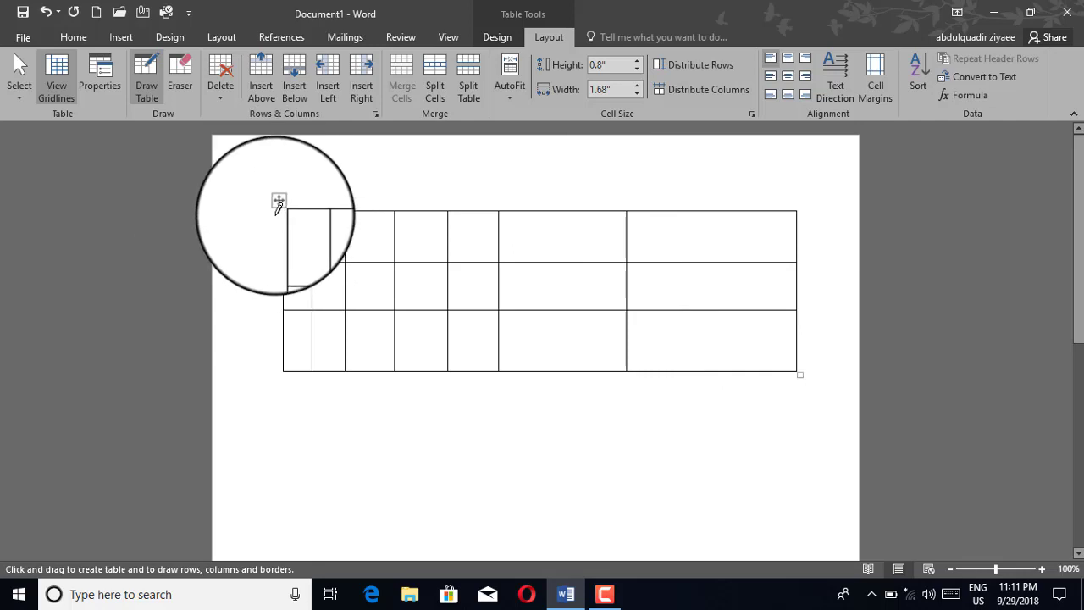
click(278, 204)
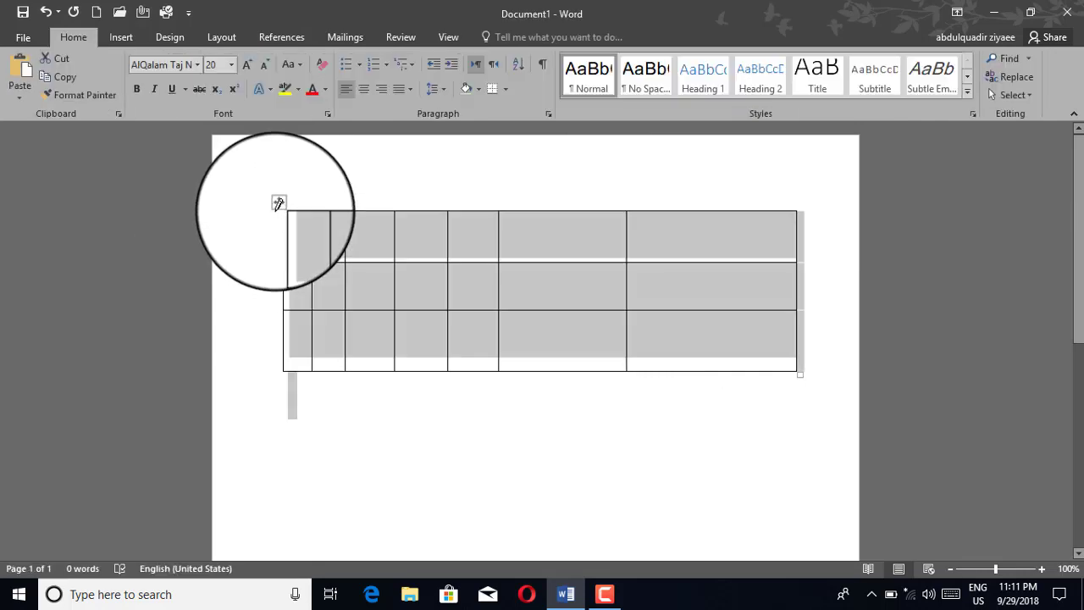
Delete the drawn table and generate sample paragraphs by expanding =rand()
key(BackSpace)
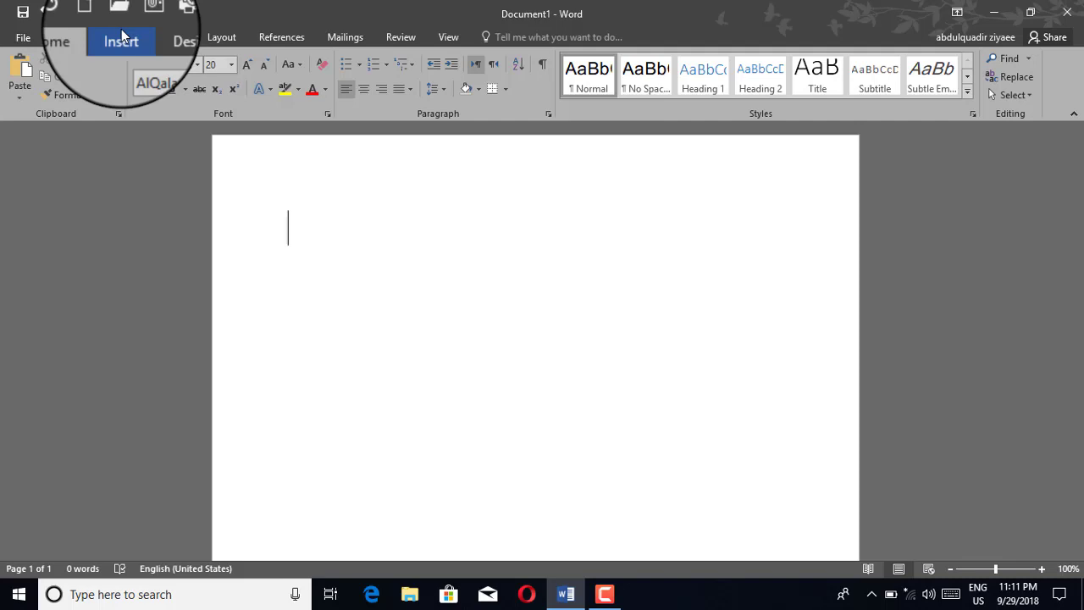
click(121, 30)
click(107, 76)
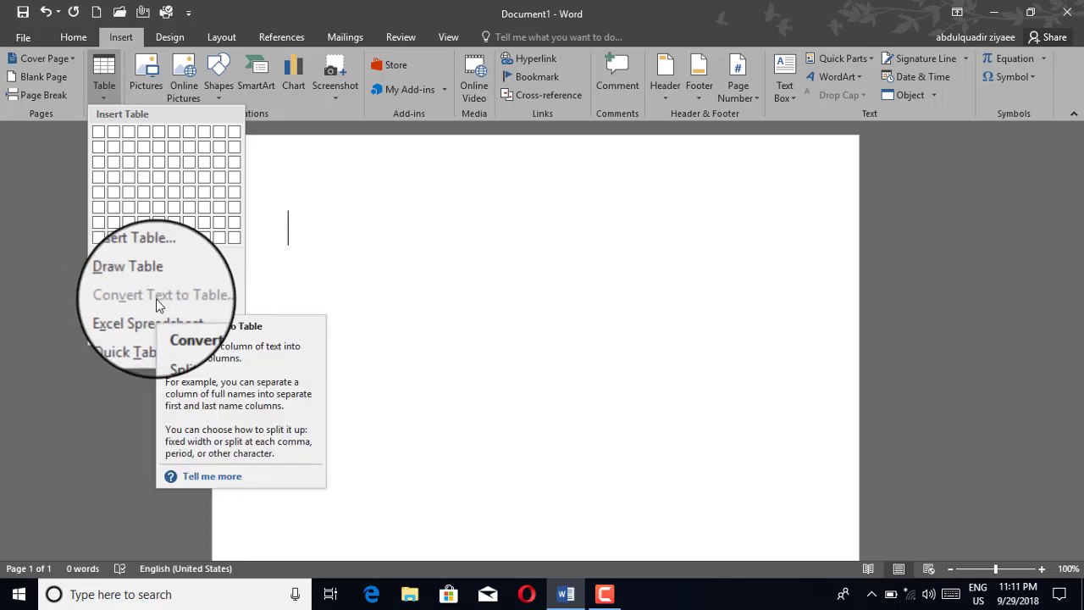
click(296, 234)
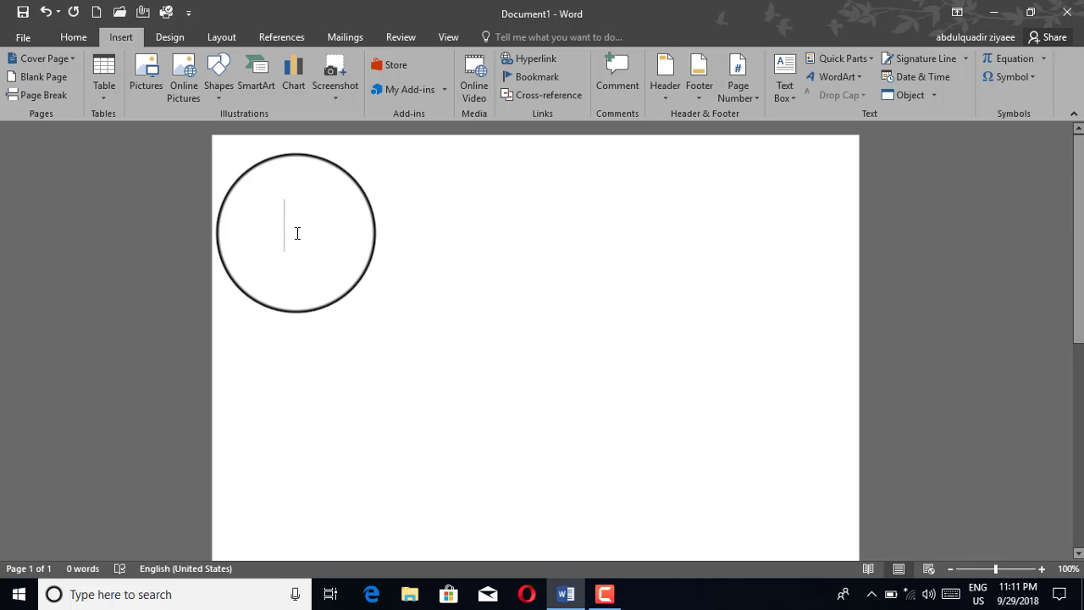
text(=rand()
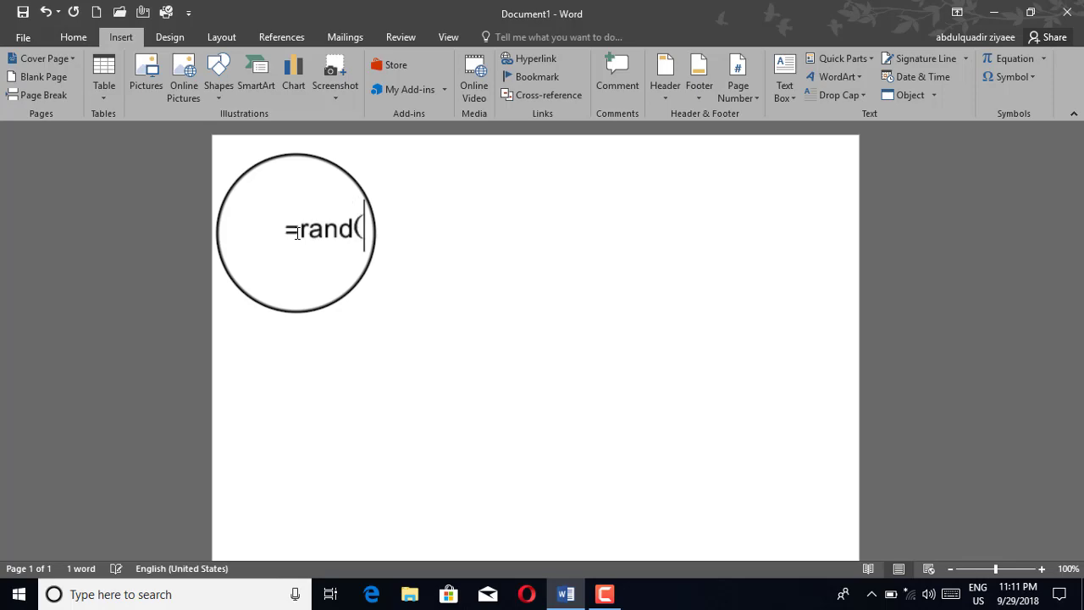
key(Return)
Add an empty paragraph after the paragraph ending 'galleries.'
scroll(297, 233, up, 3)
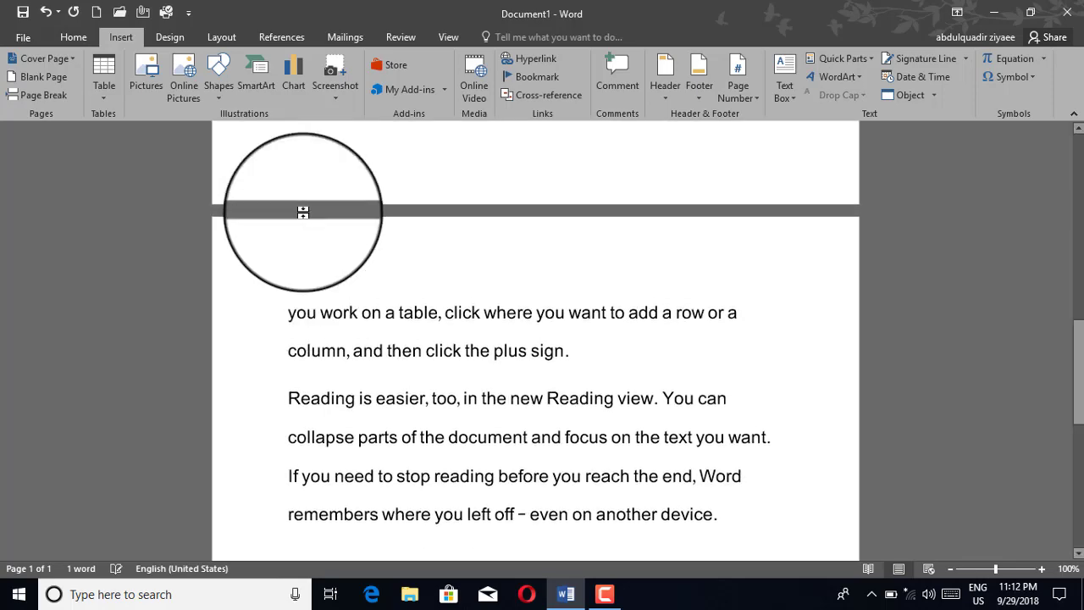
scroll(302, 213, up, 5)
scroll(290, 206, up, 5)
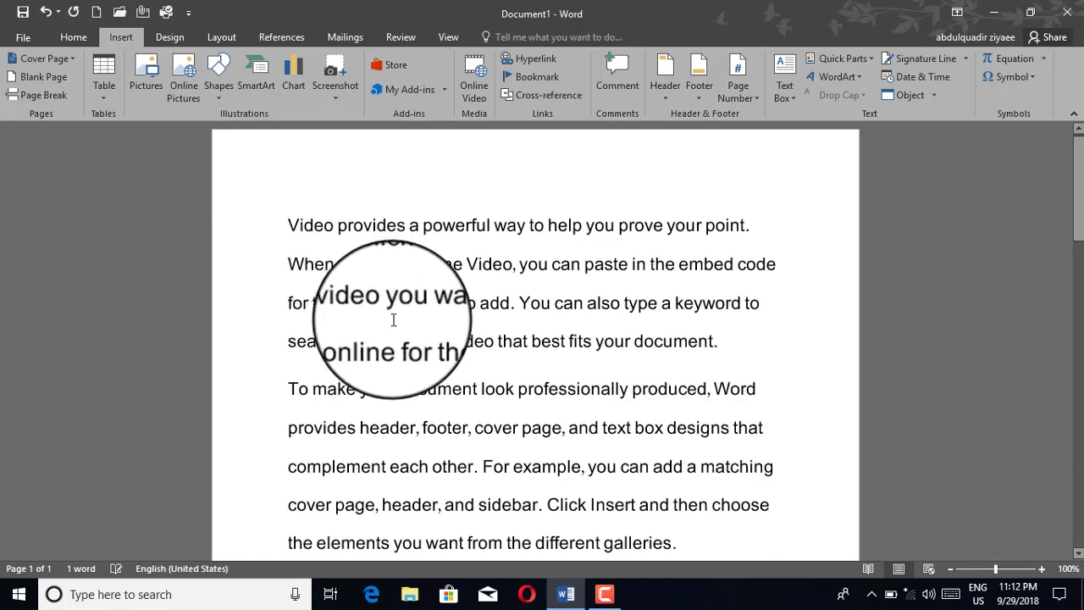
scroll(423, 321, down, 2)
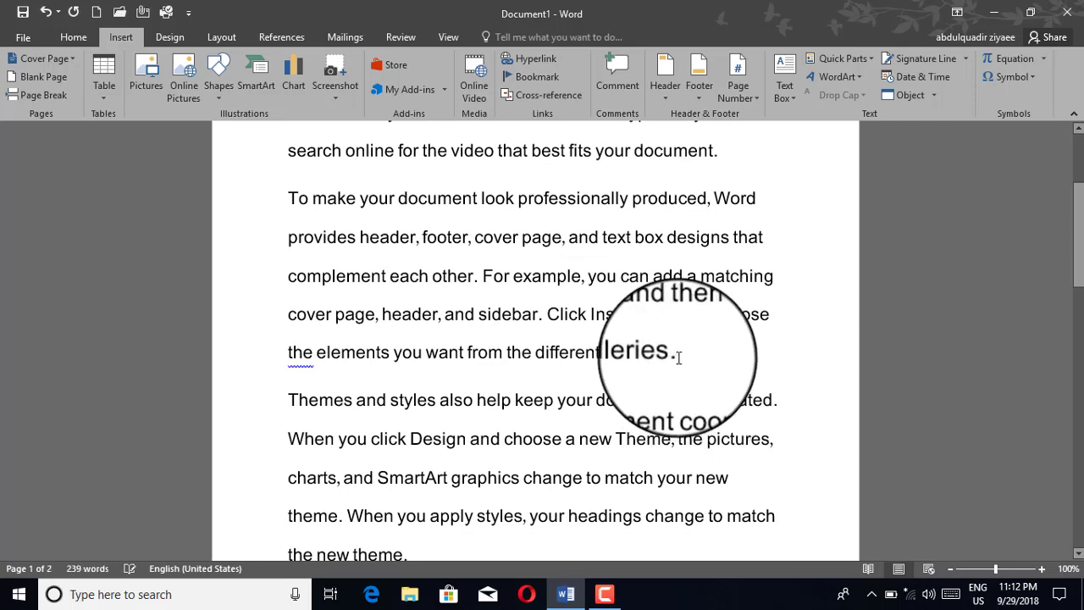
click(678, 357)
key(Return)
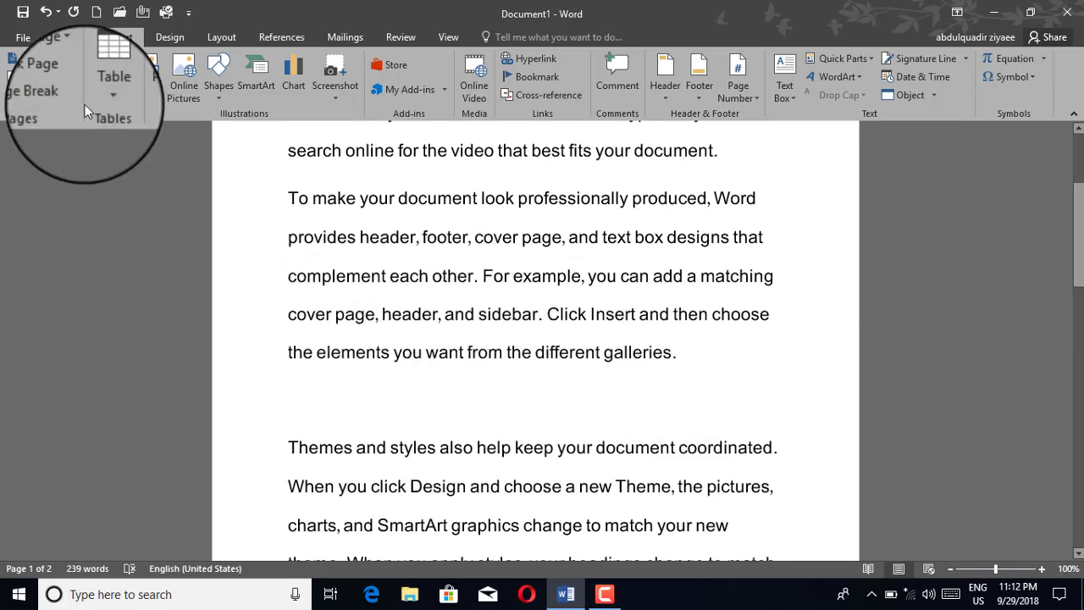
click(104, 87)
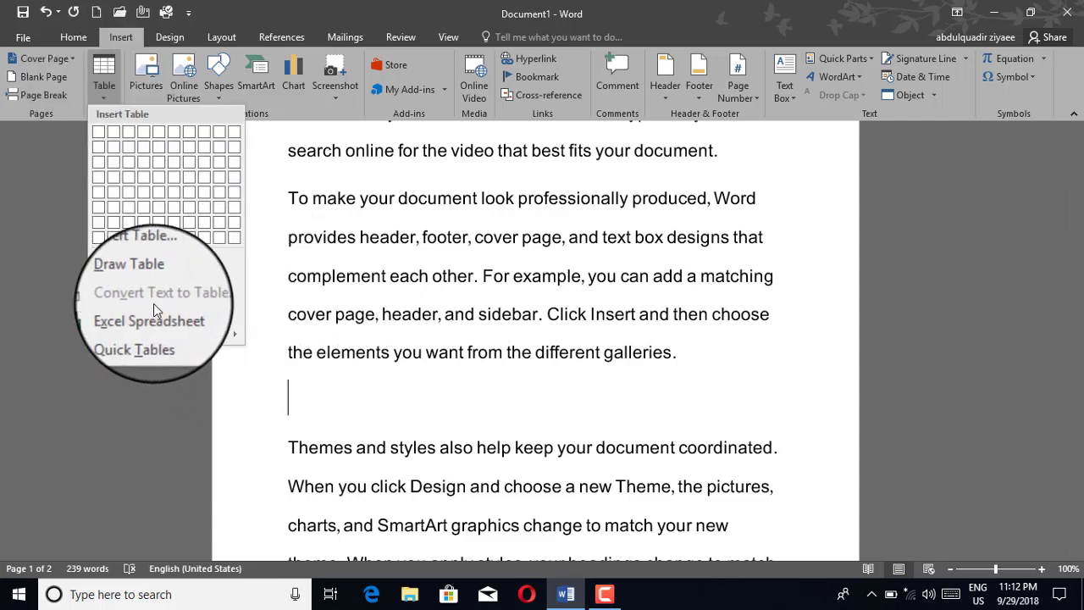
Convert all the sample text into a 55-column table with Convert Text to Table
click(339, 307)
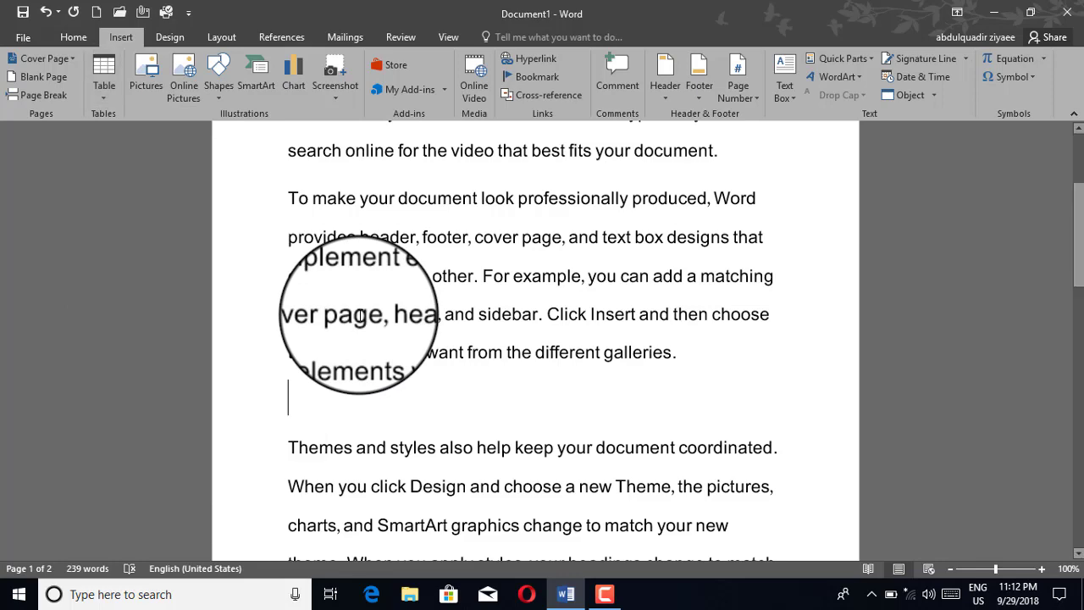
key(ctrl+a)
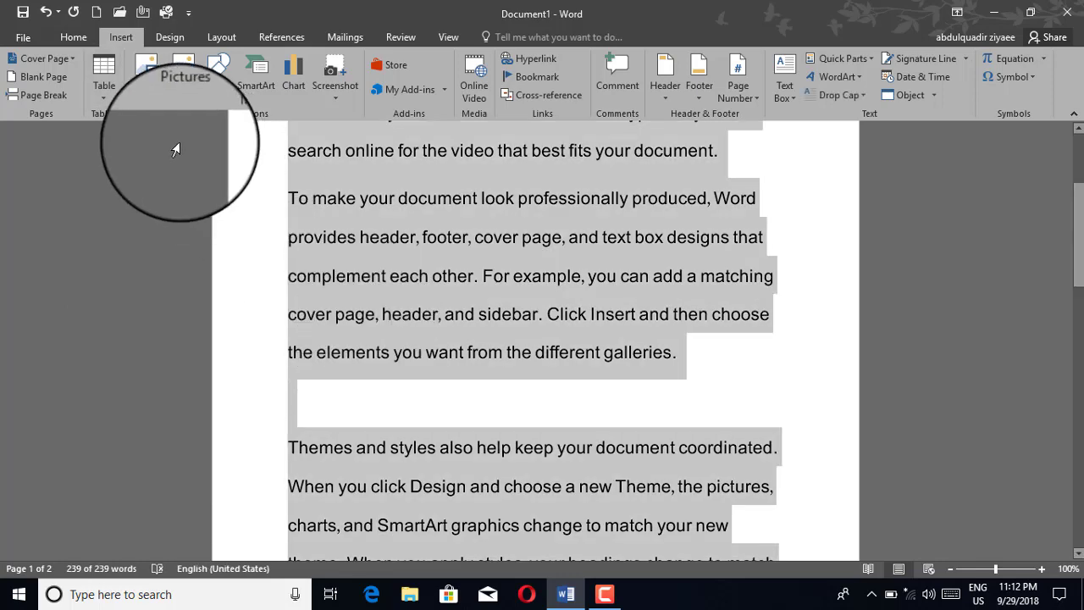
click(102, 90)
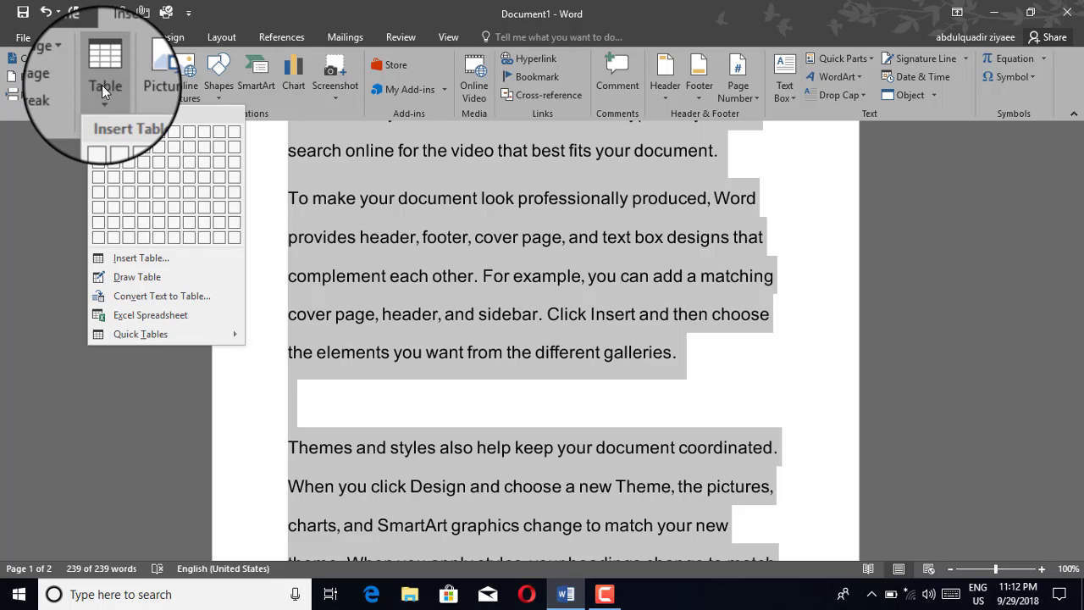
click(159, 298)
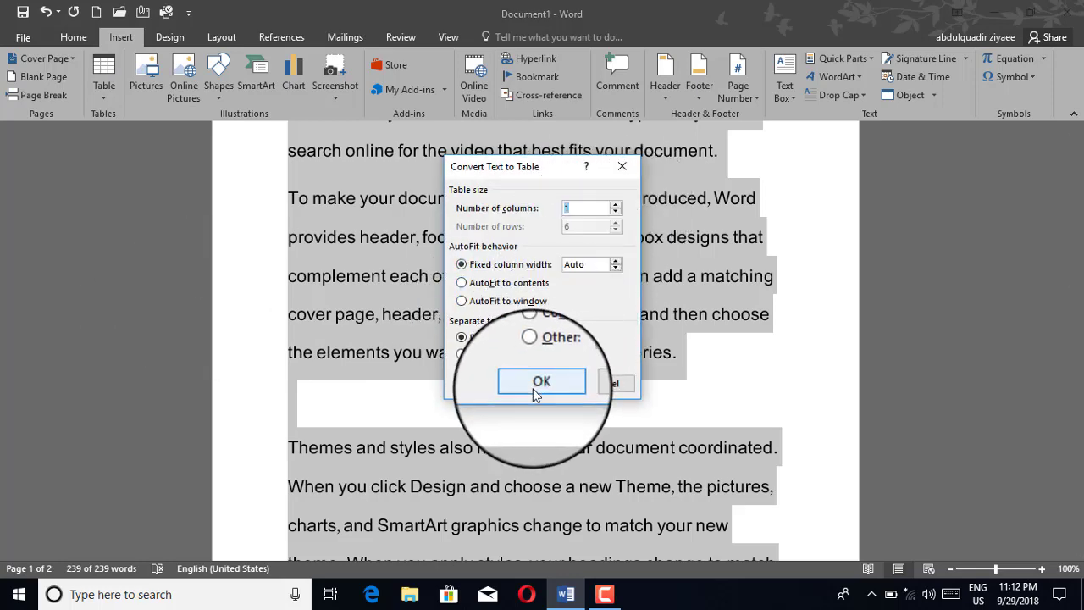
drag(583, 211, 563, 211)
text(55)
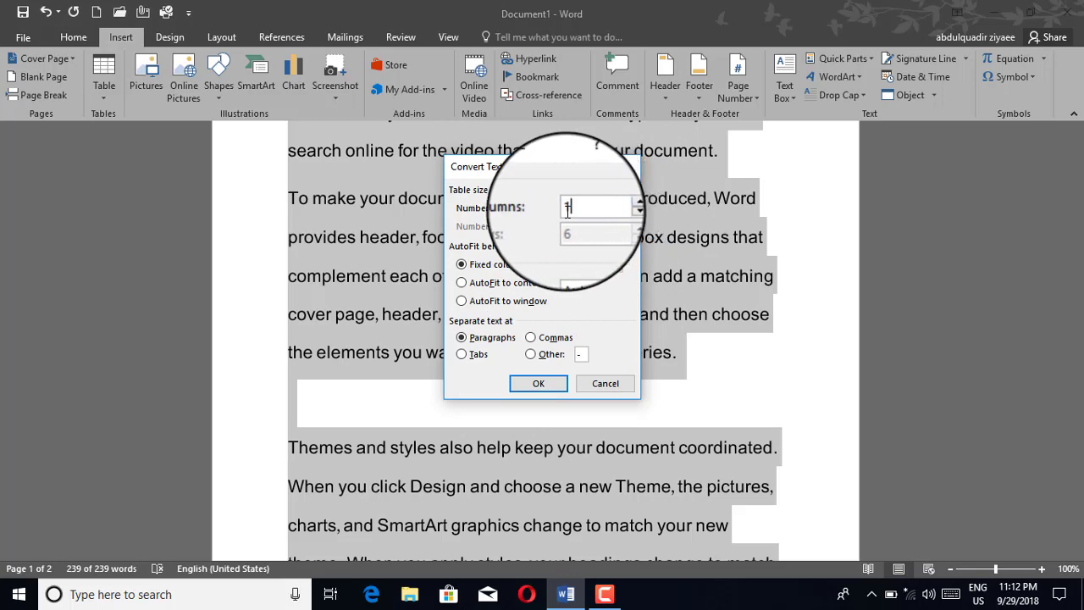
click(538, 384)
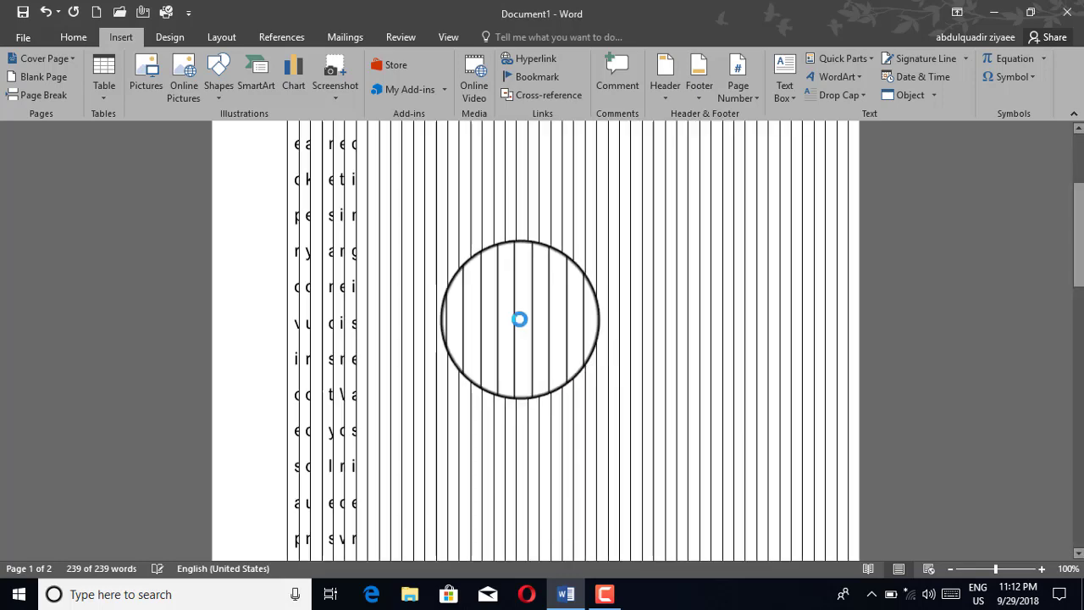
Select the whole converted document and delete it, leaving 0 words
scroll(403, 231, down, 8)
scroll(403, 230, up, 5)
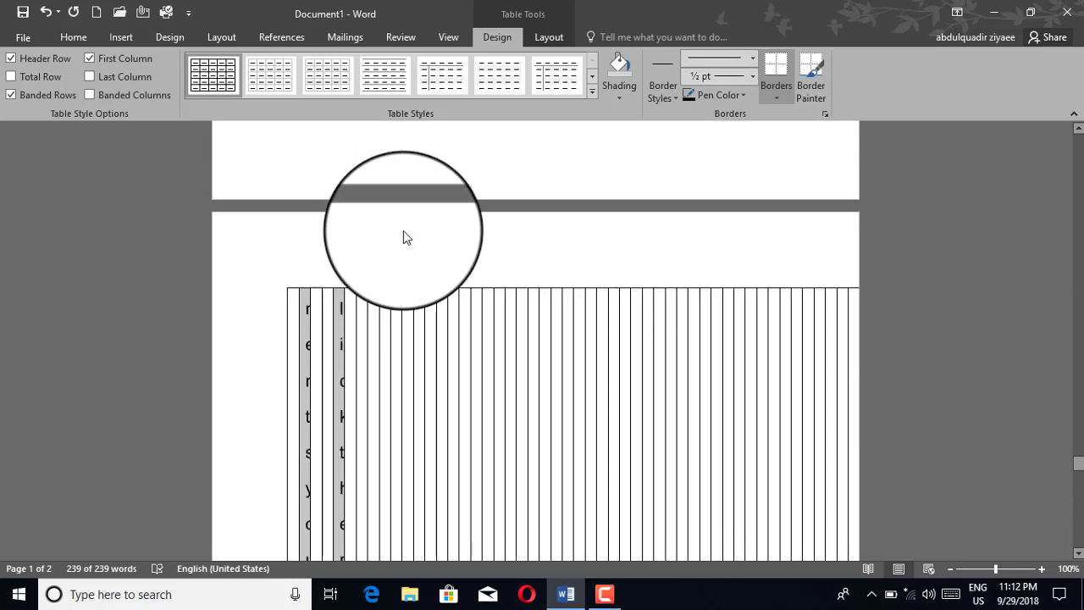
scroll(403, 230, up, 4)
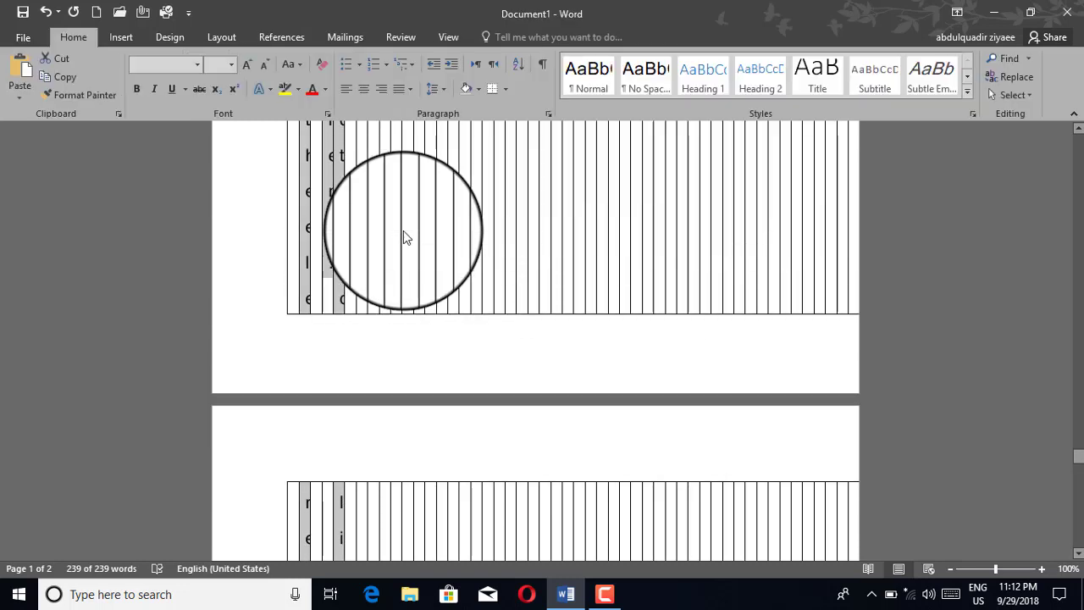
key(ctrl+a)
key(Delete)
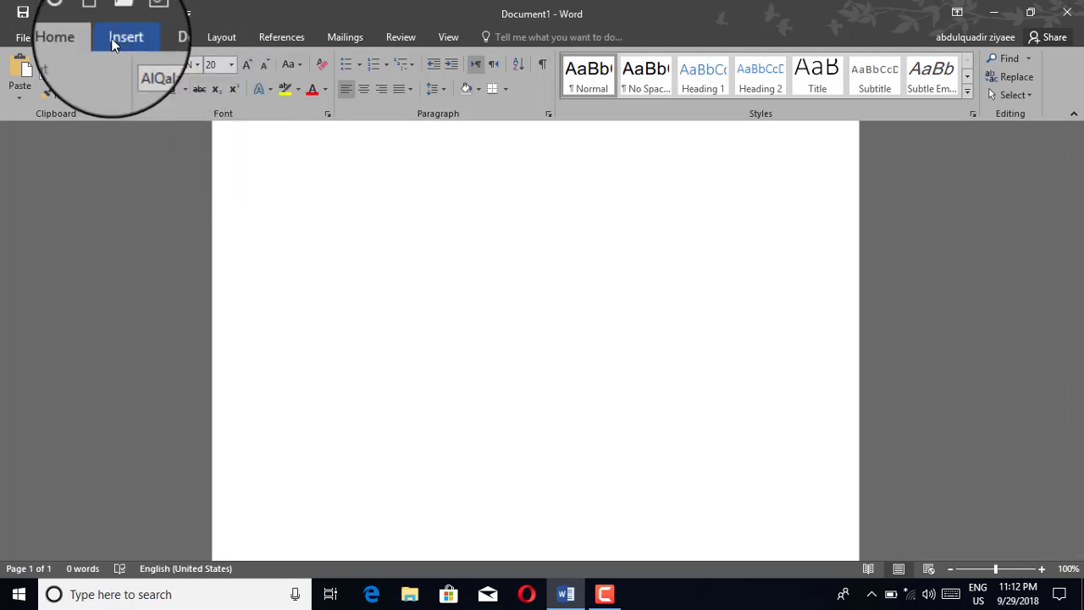
click(111, 38)
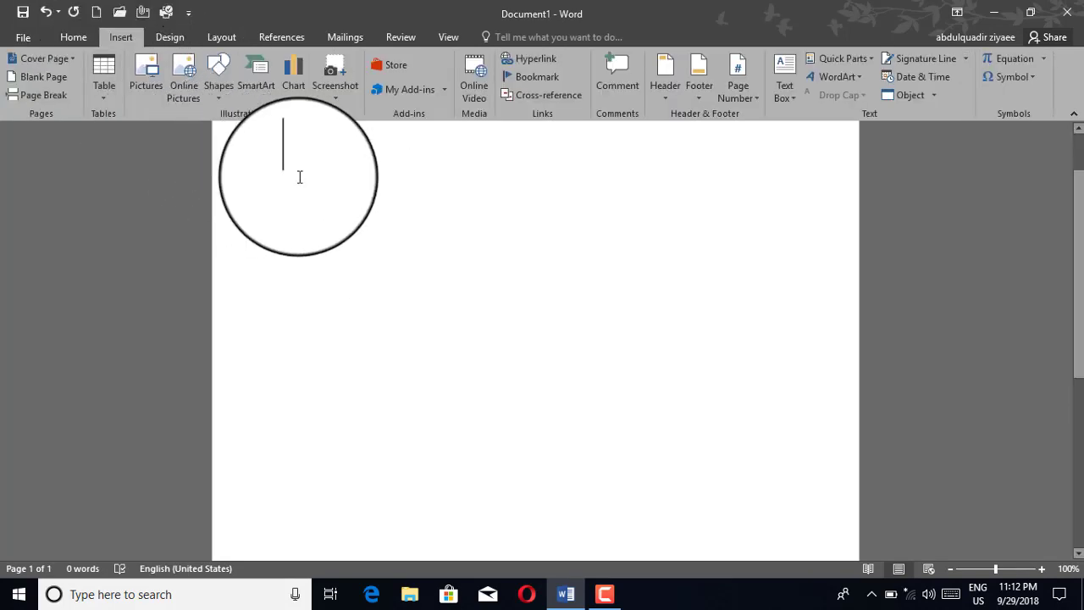
text(fgnbfnfd)
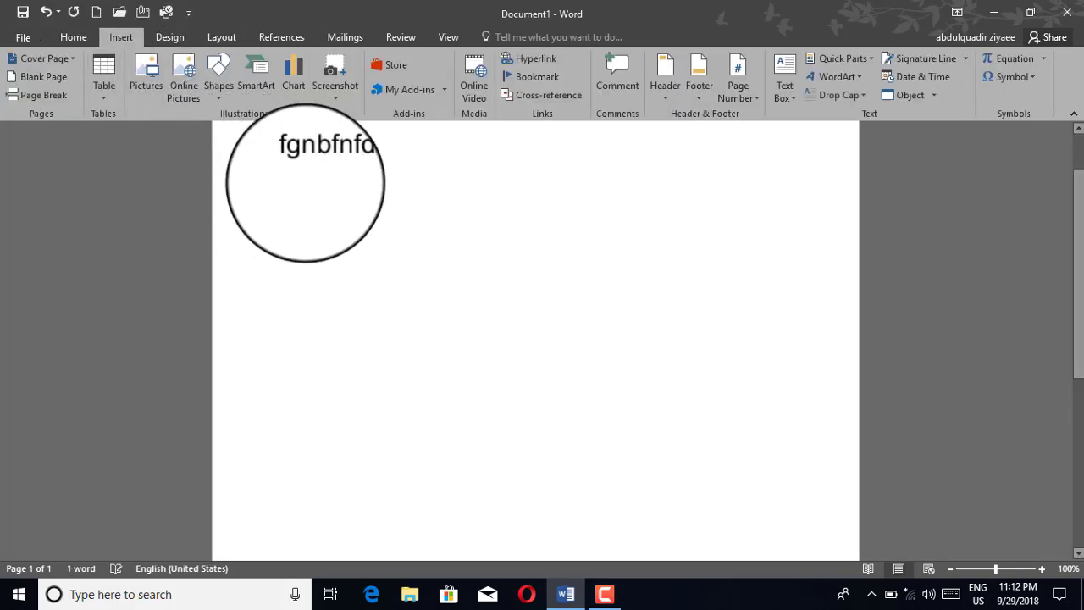
key(space)
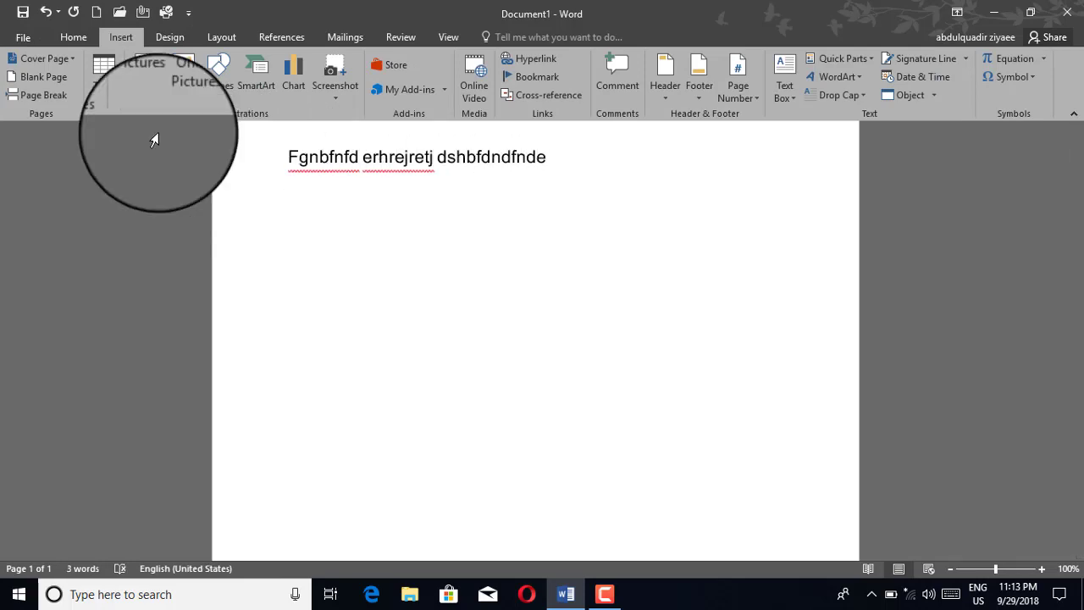
triple_click(303, 166)
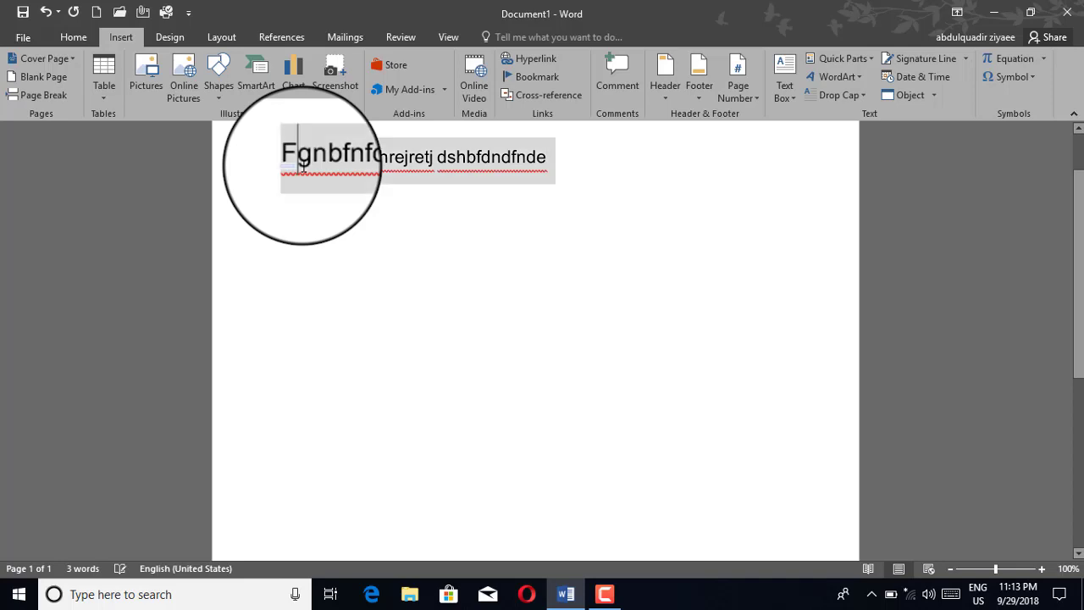
click(98, 84)
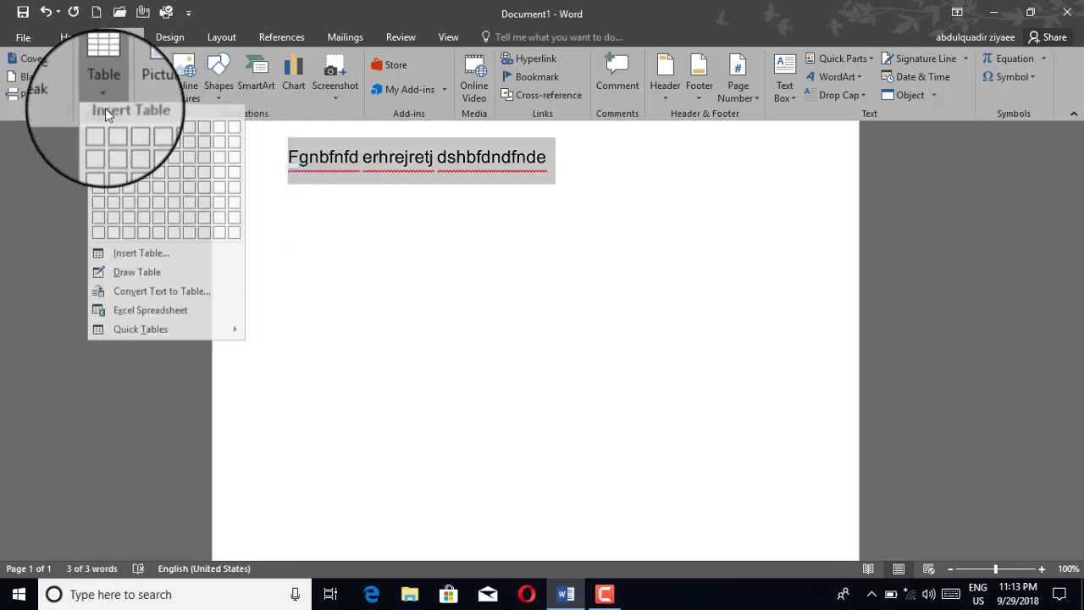
click(144, 291)
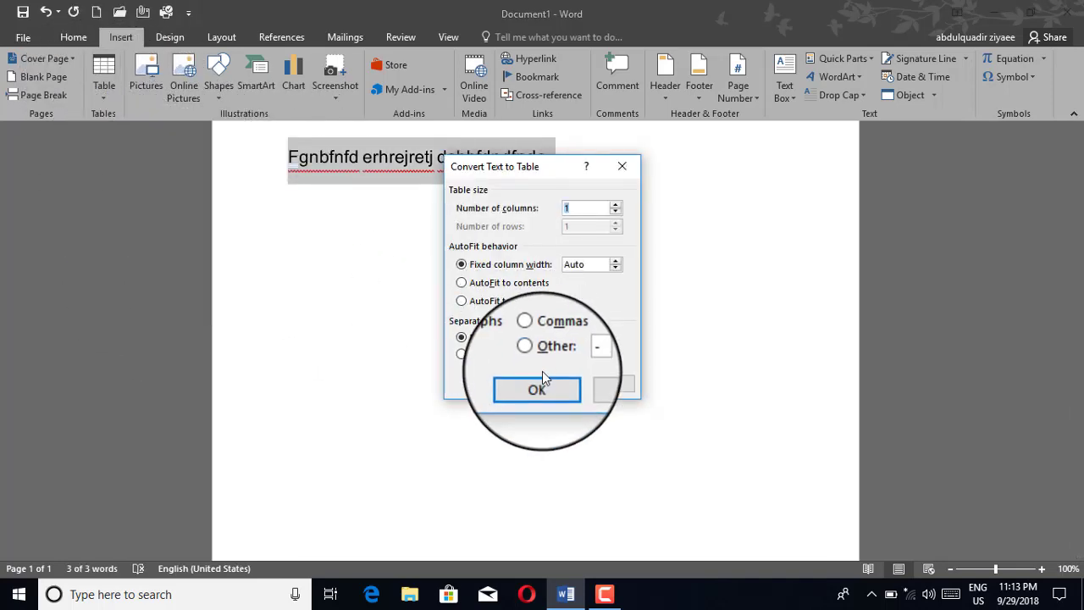
click(540, 385)
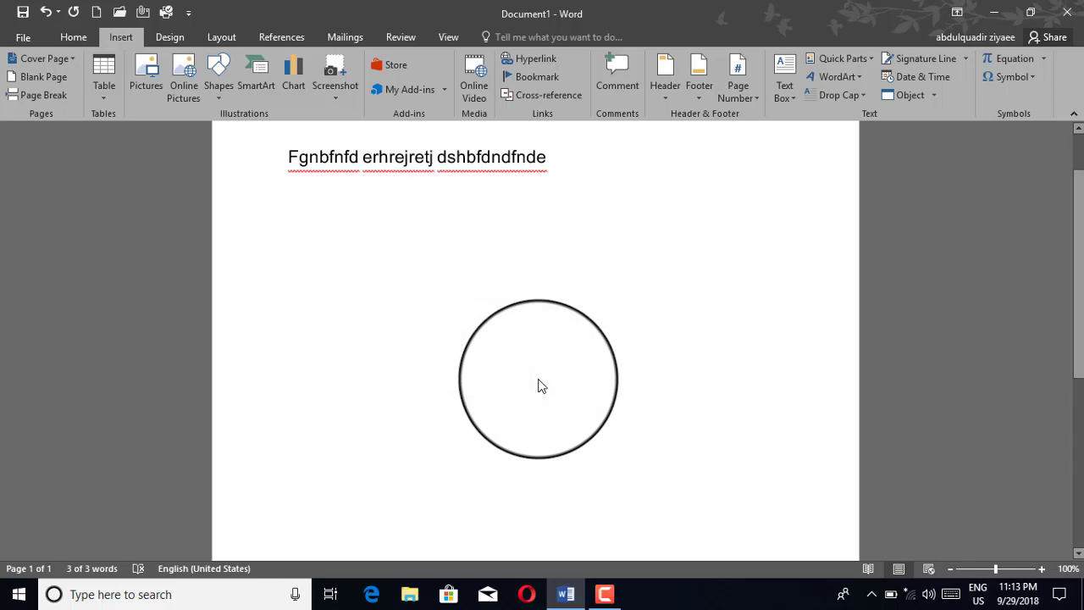
click(359, 162)
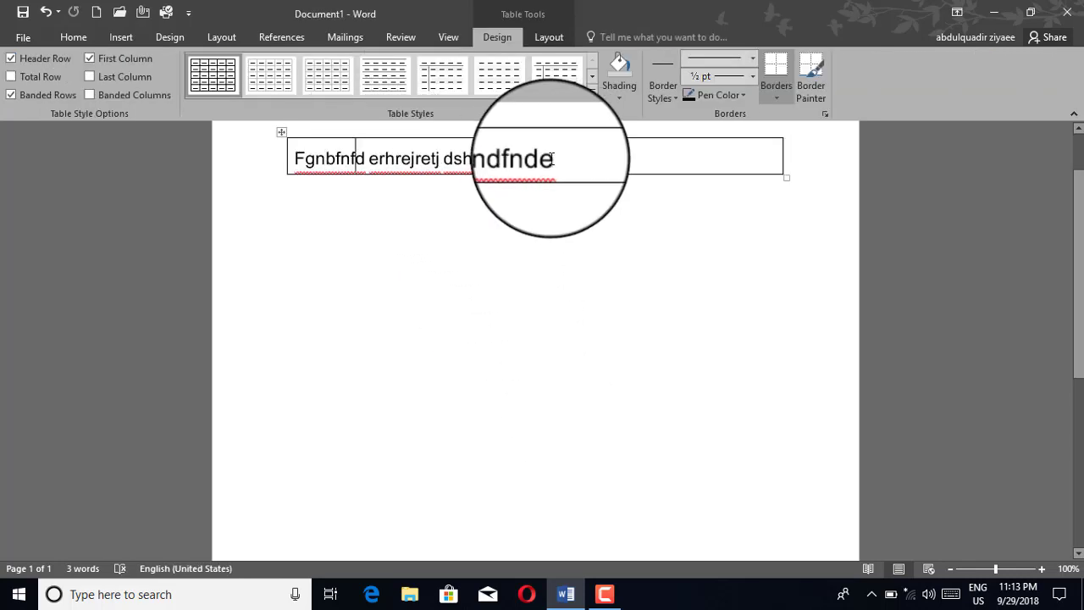
triple_click(327, 157)
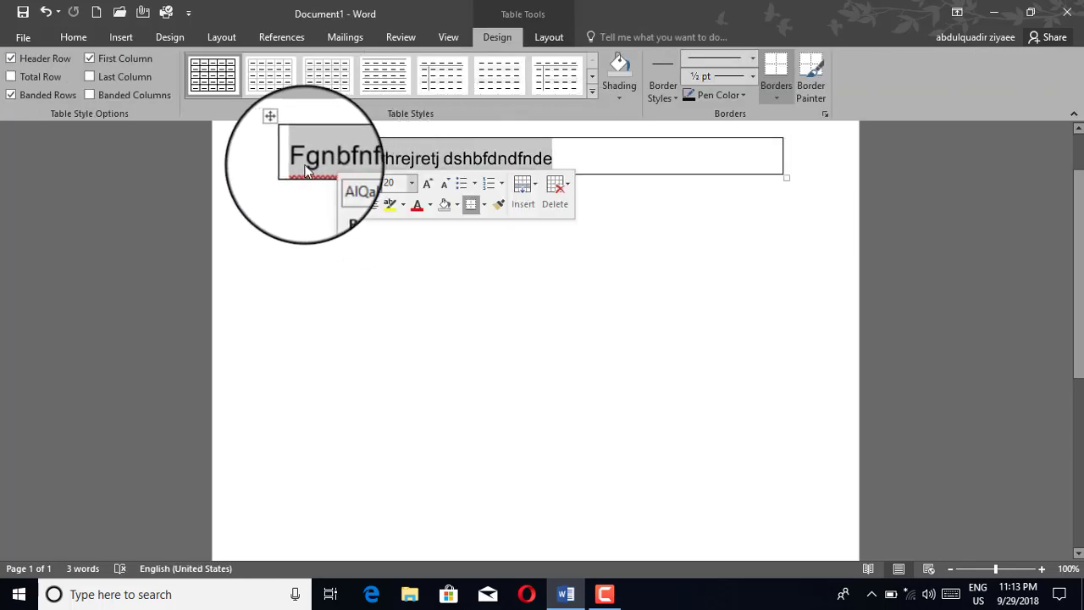
click(274, 159)
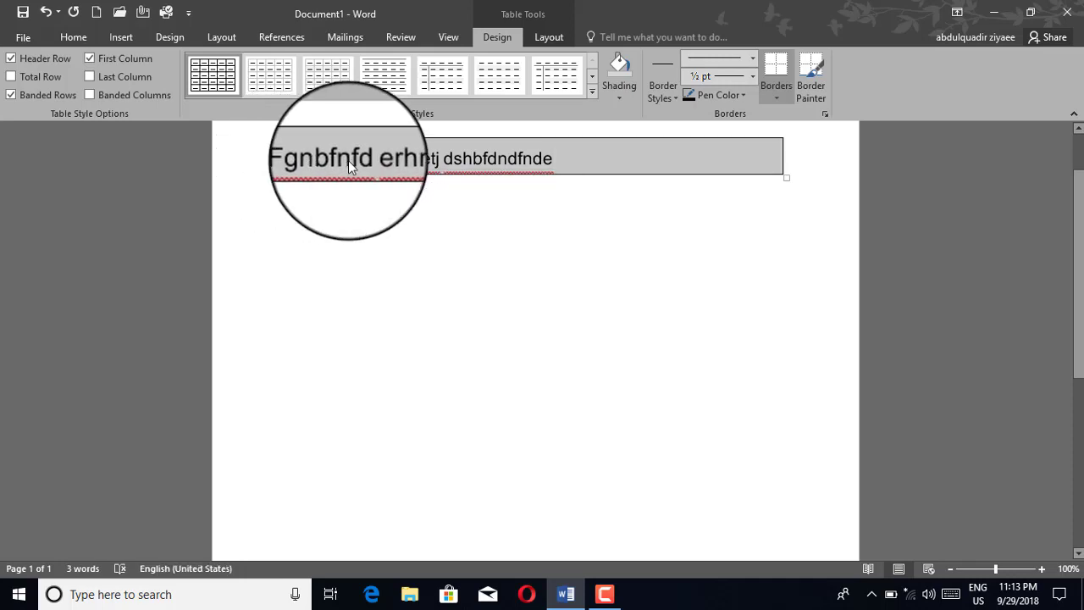
click(348, 160)
drag(558, 158, 318, 158)
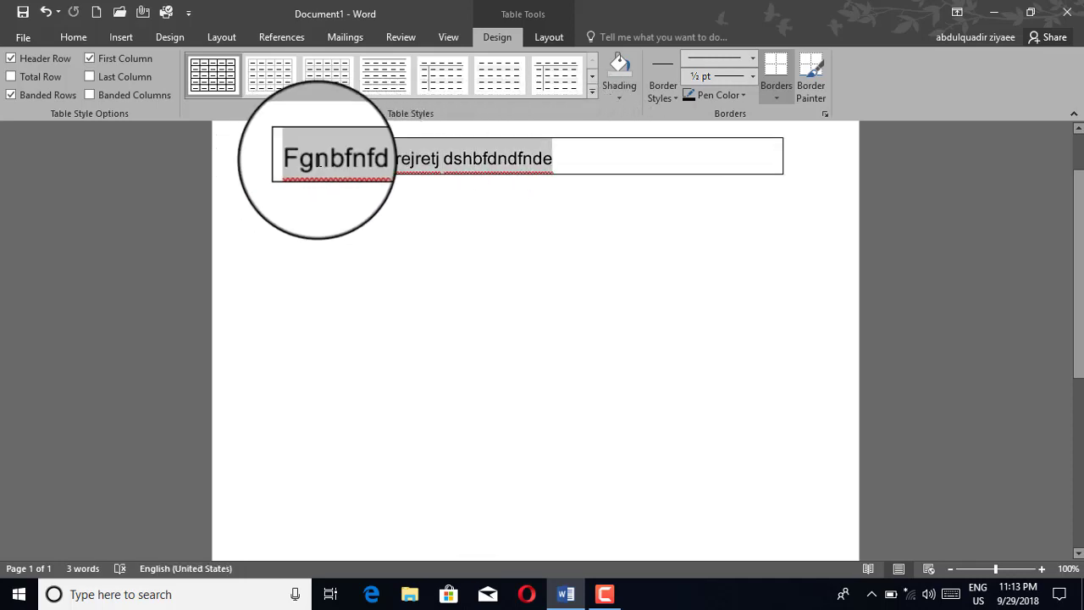
key(Delete)
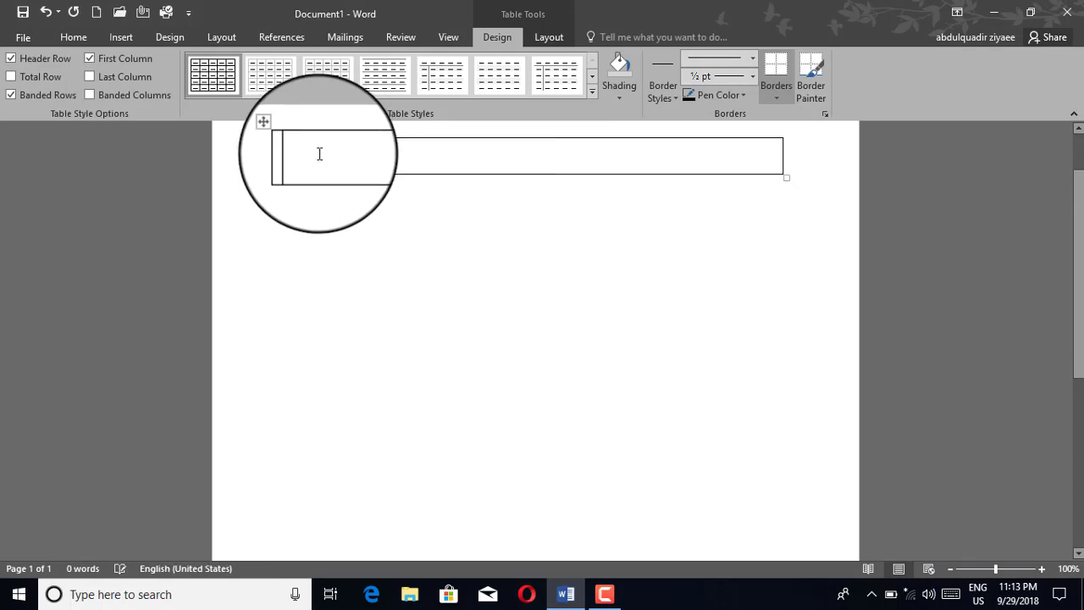
click(286, 138)
right_click(288, 143)
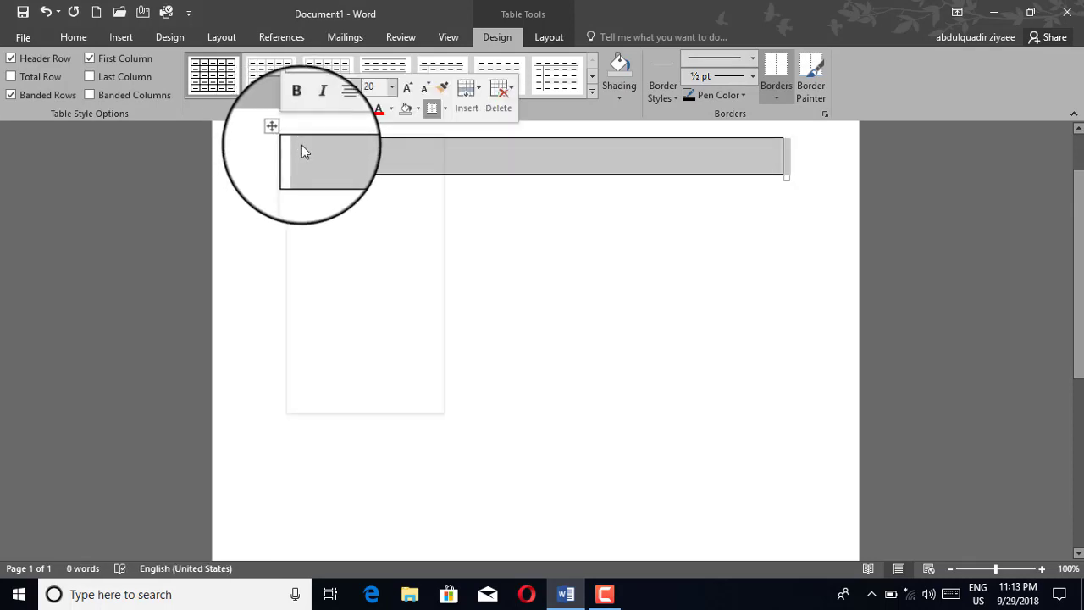
key(Escape)
key(BackSpace)
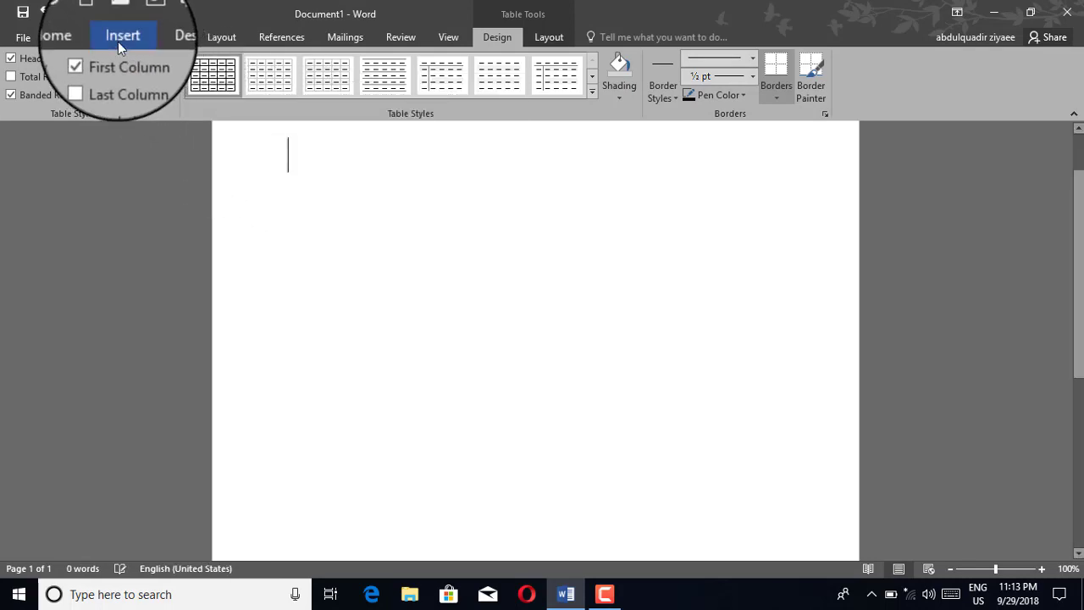
click(116, 39)
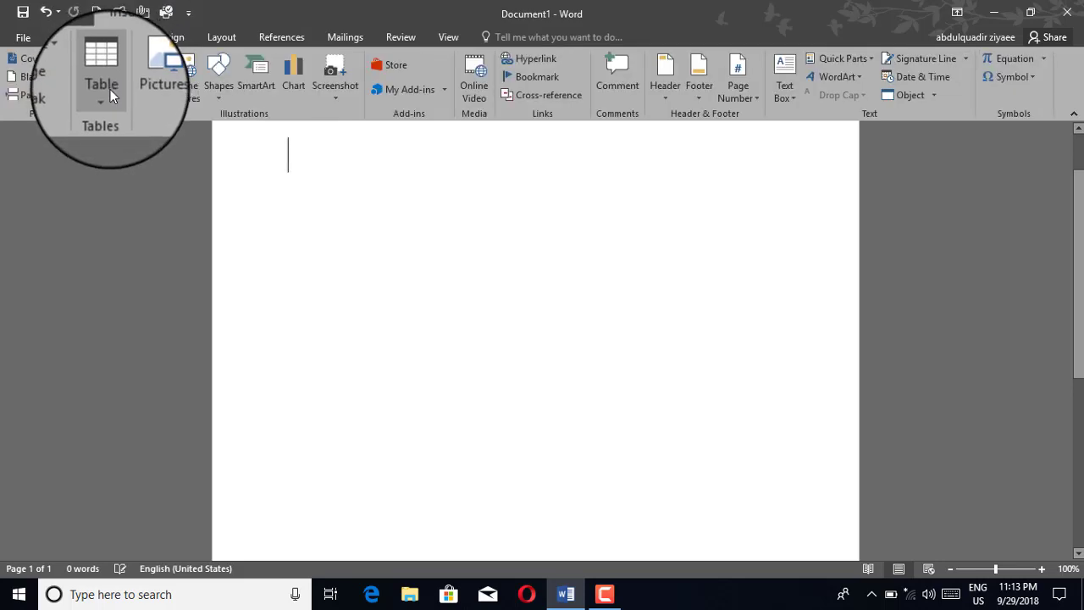
click(110, 89)
click(294, 163)
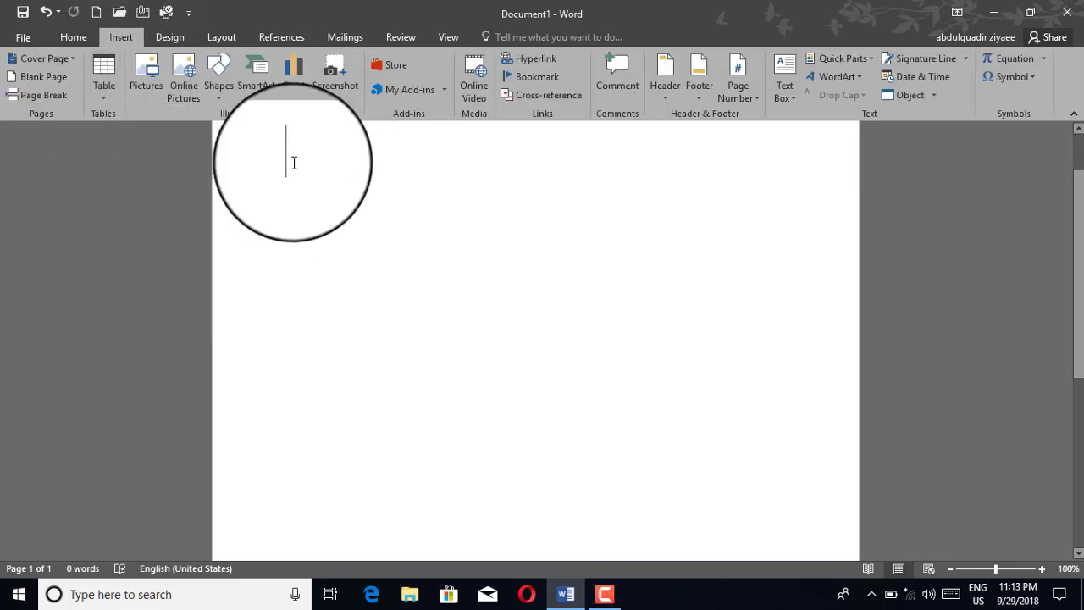
text(Raz ram razi ram rahim)
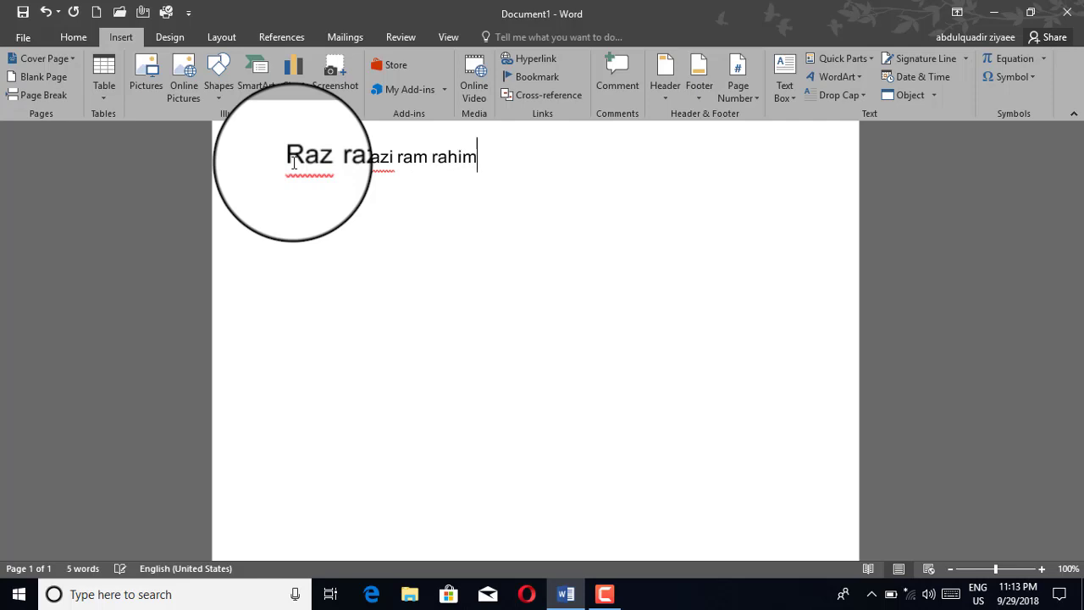
key(ctrl+a)
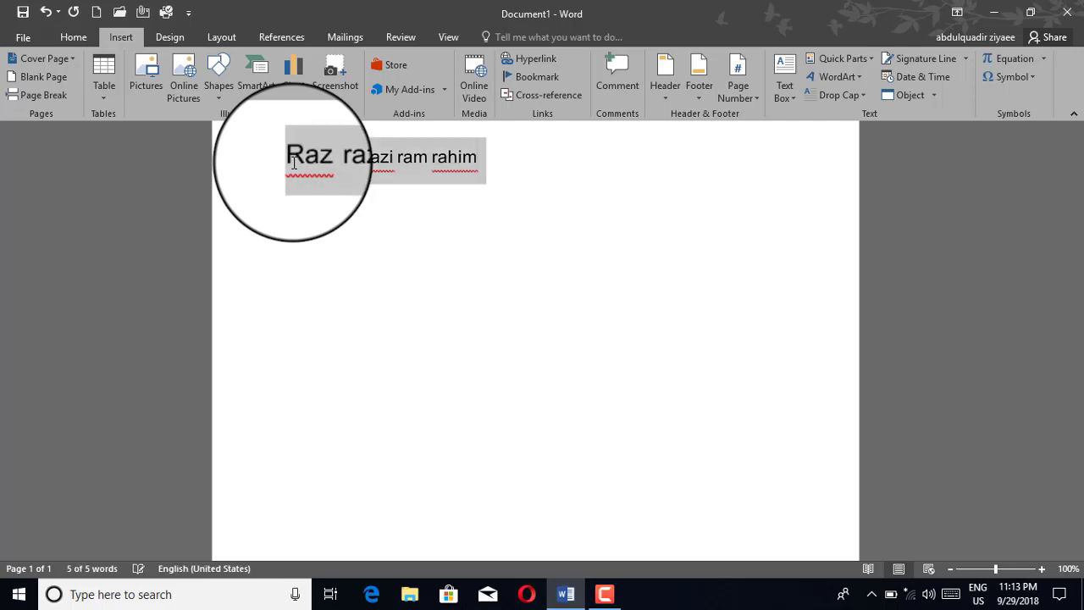
click(102, 84)
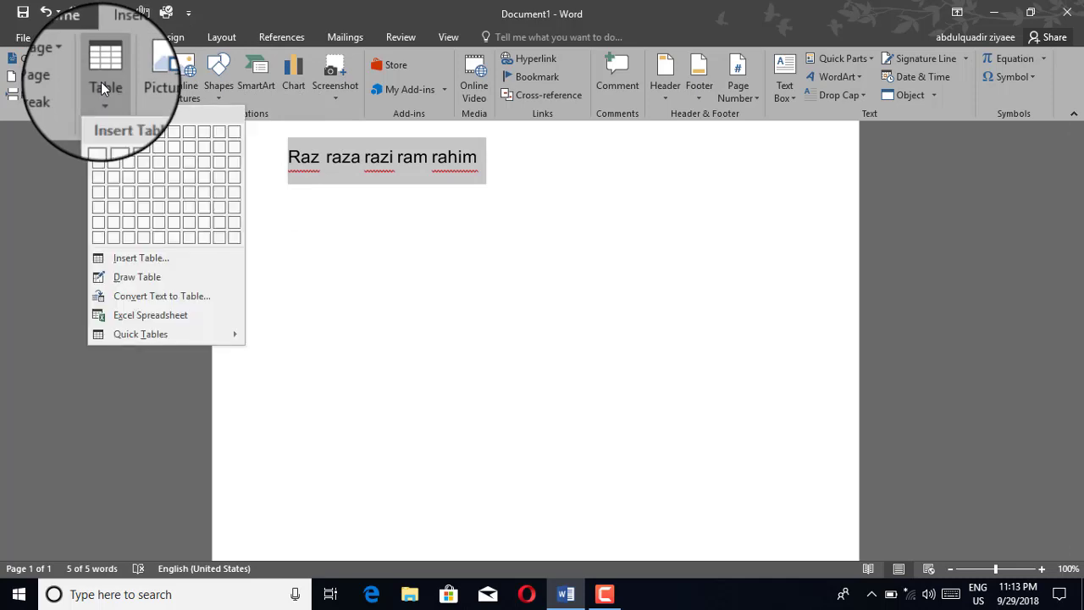
click(143, 296)
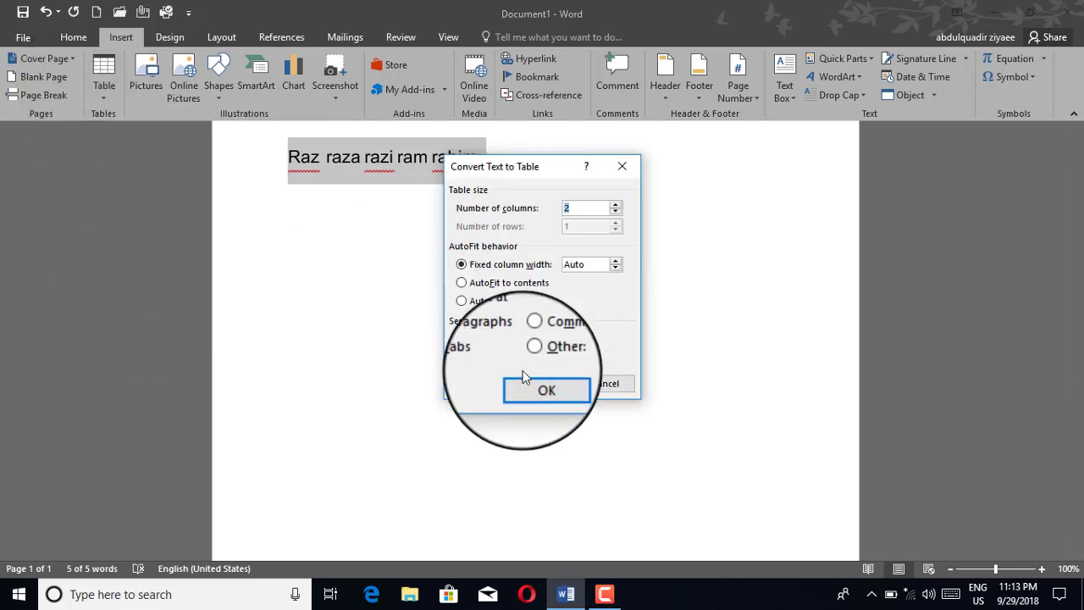
click(528, 383)
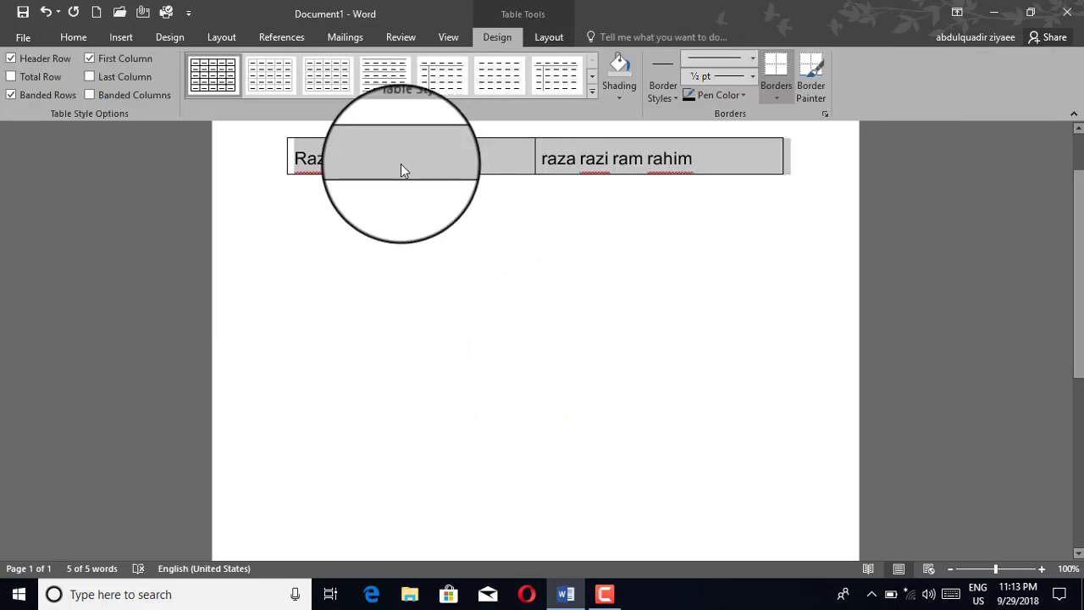
drag(400, 164, 258, 221)
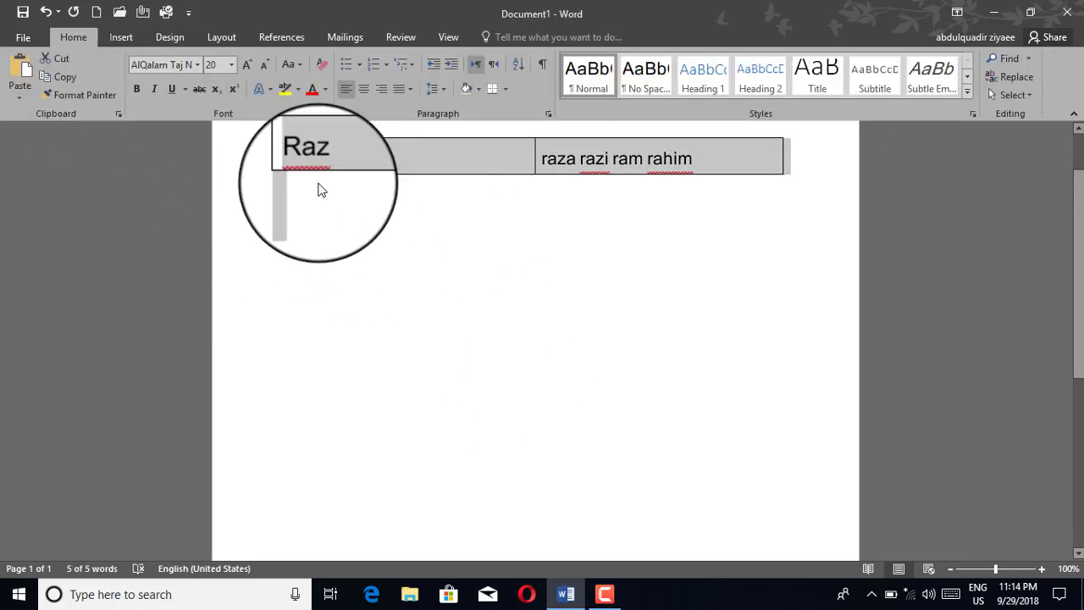
key(Delete)
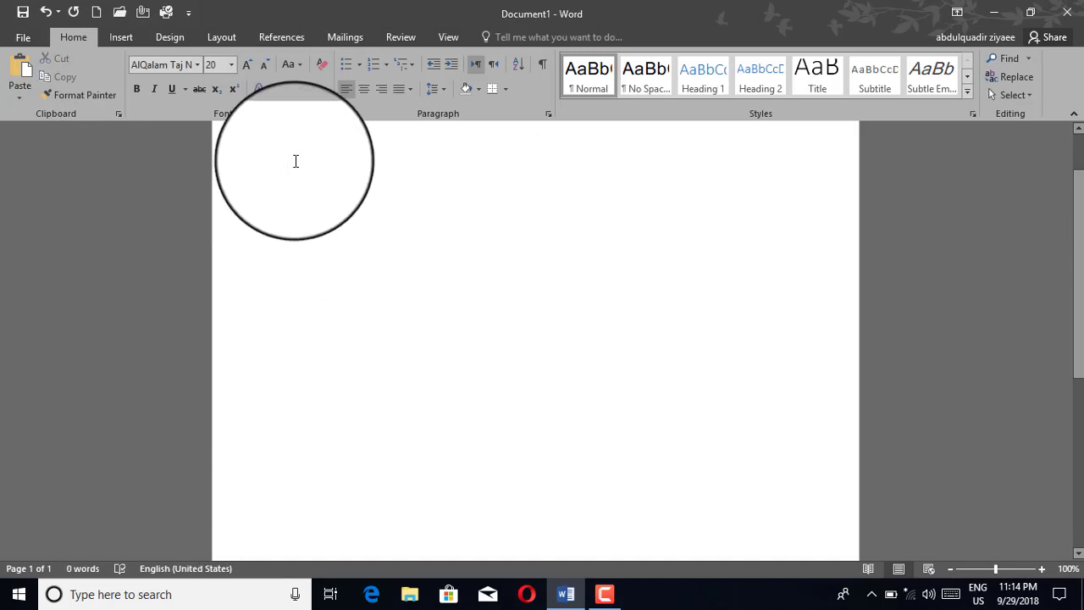
Fill the page with sample paragraphs by expanding =rand()
click(122, 42)
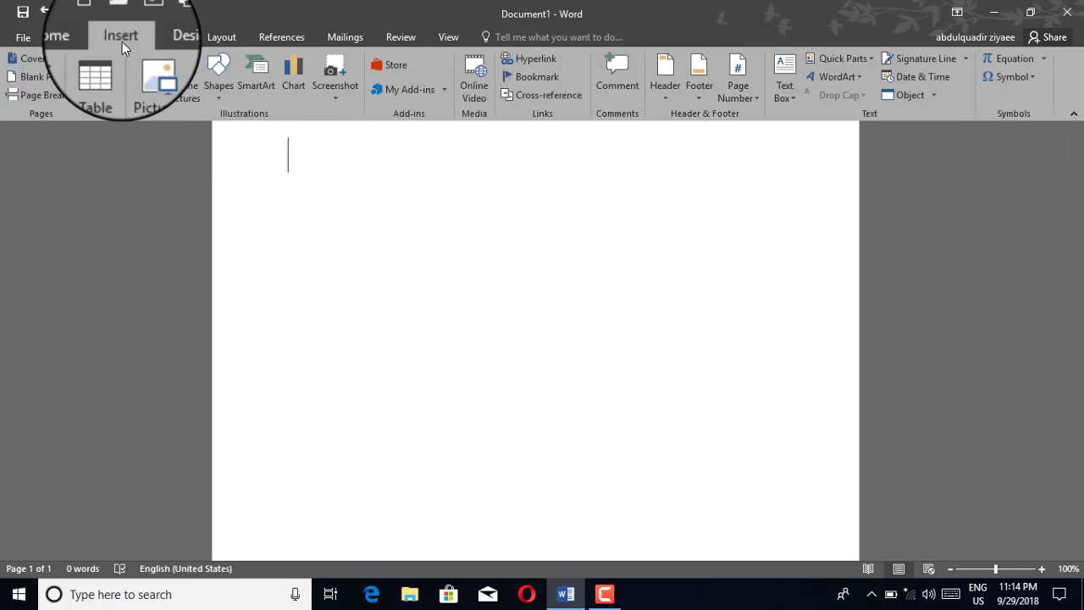
click(112, 77)
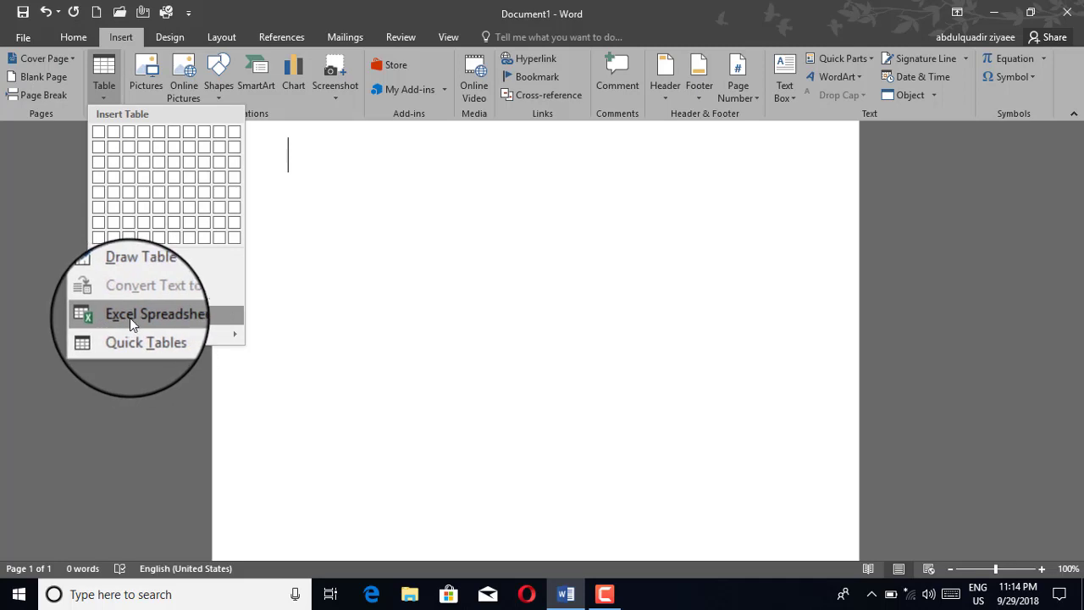
click(335, 258)
text(=rand())
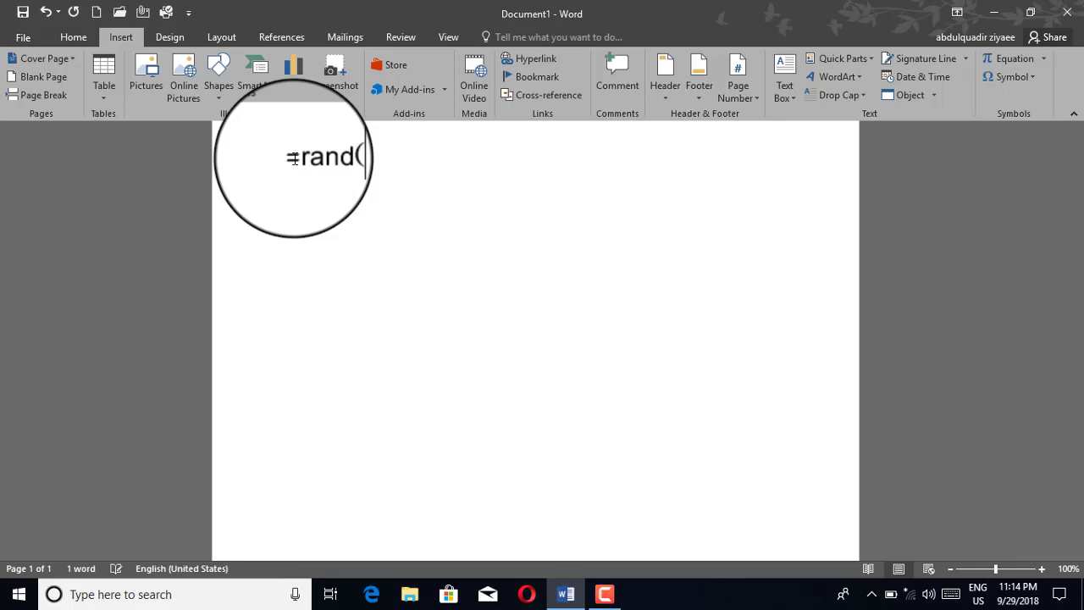
key(Return)
Insert an empty line after the first paragraph ending 'document.'
scroll(322, 144, up, 3)
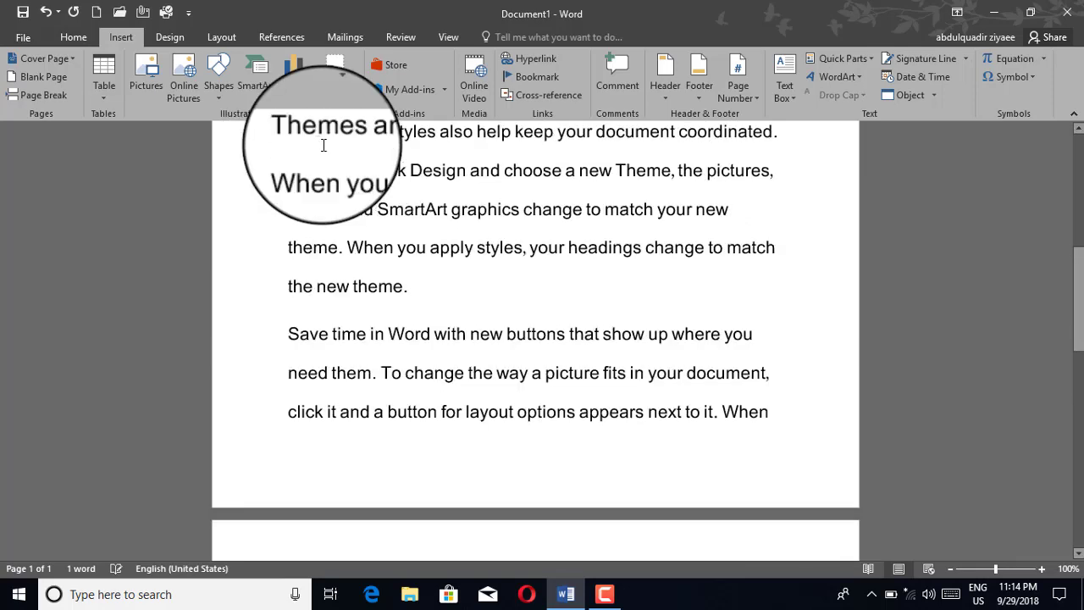
scroll(352, 243, up, 3)
click(352, 243)
scroll(416, 404, down, 3)
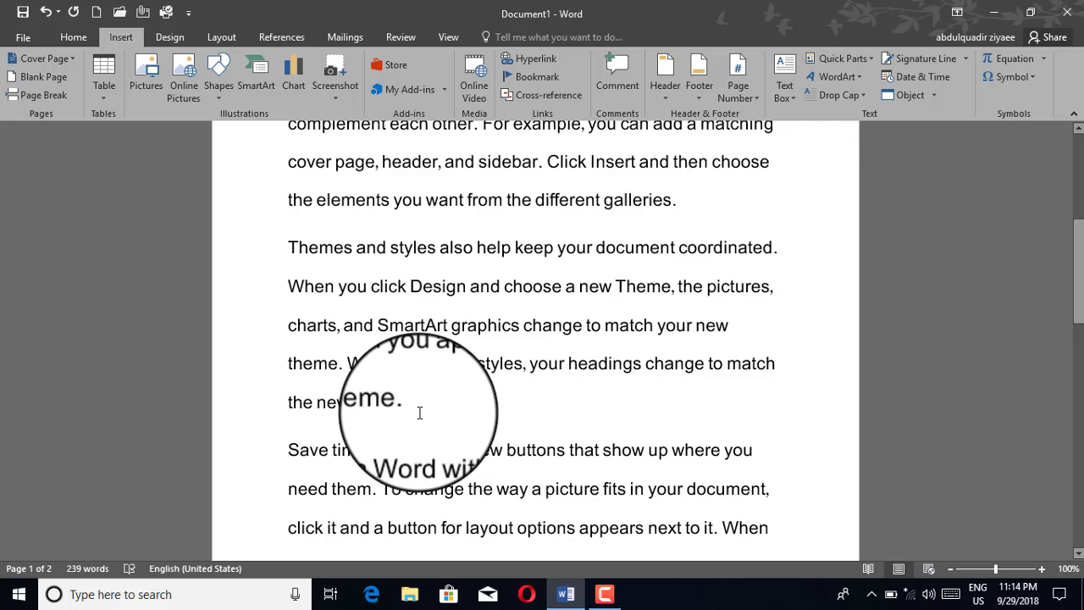
scroll(420, 410, up, 5)
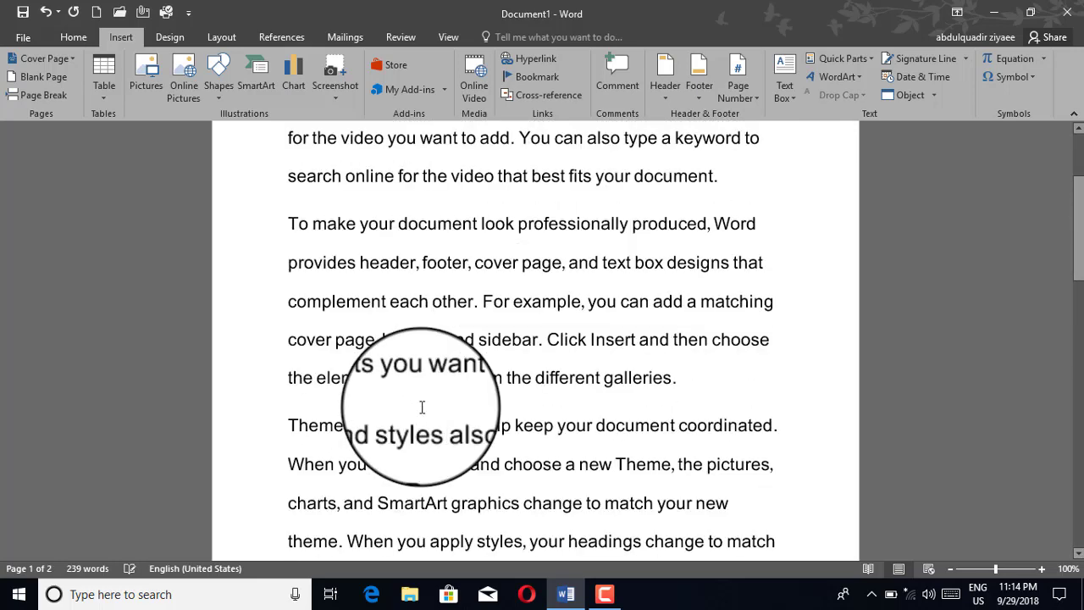
scroll(421, 398, up, 4)
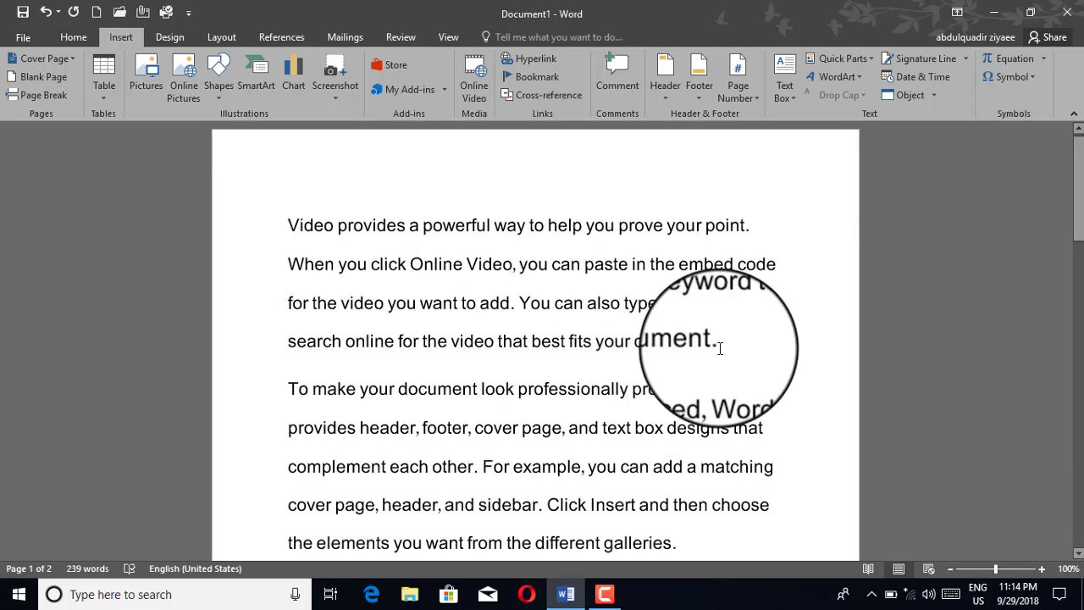
key(Return)
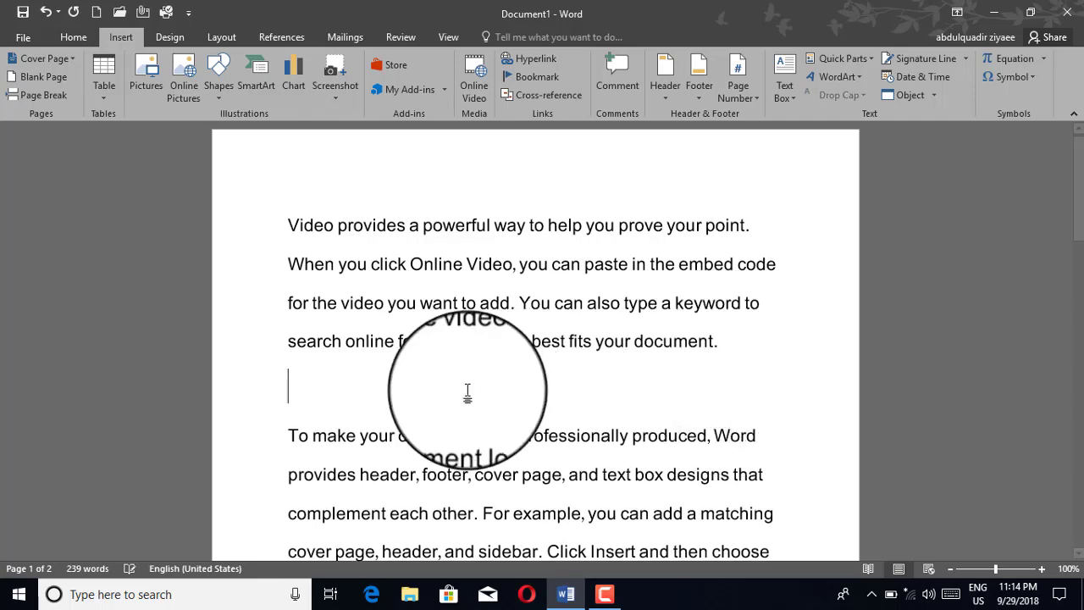
click(101, 71)
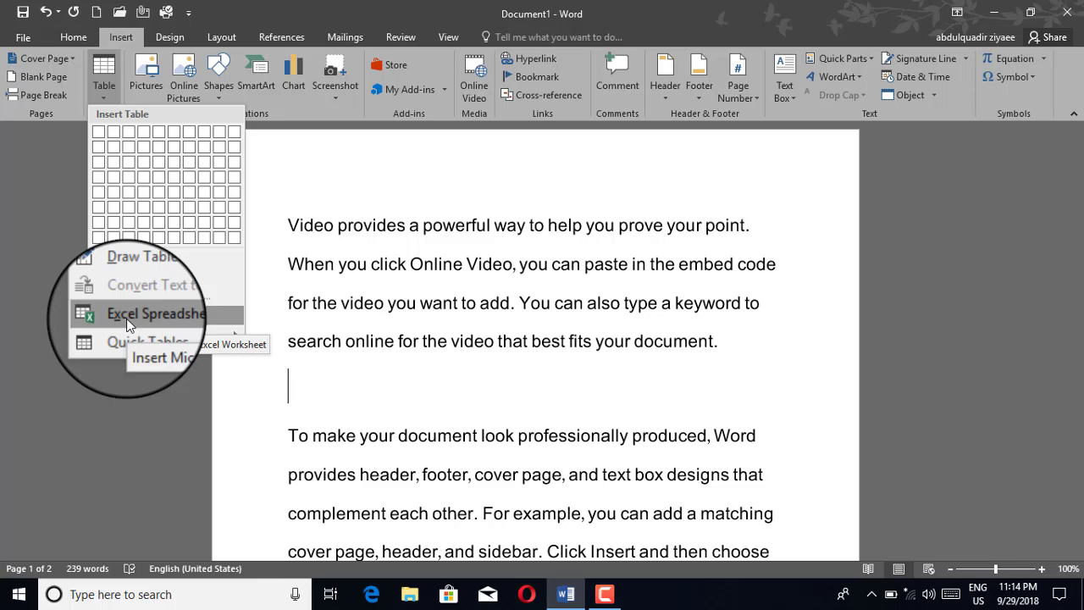
Choose Excel Spreadsheet to embed an empty Sheet1 worksheet between the two paragraphs
click(127, 320)
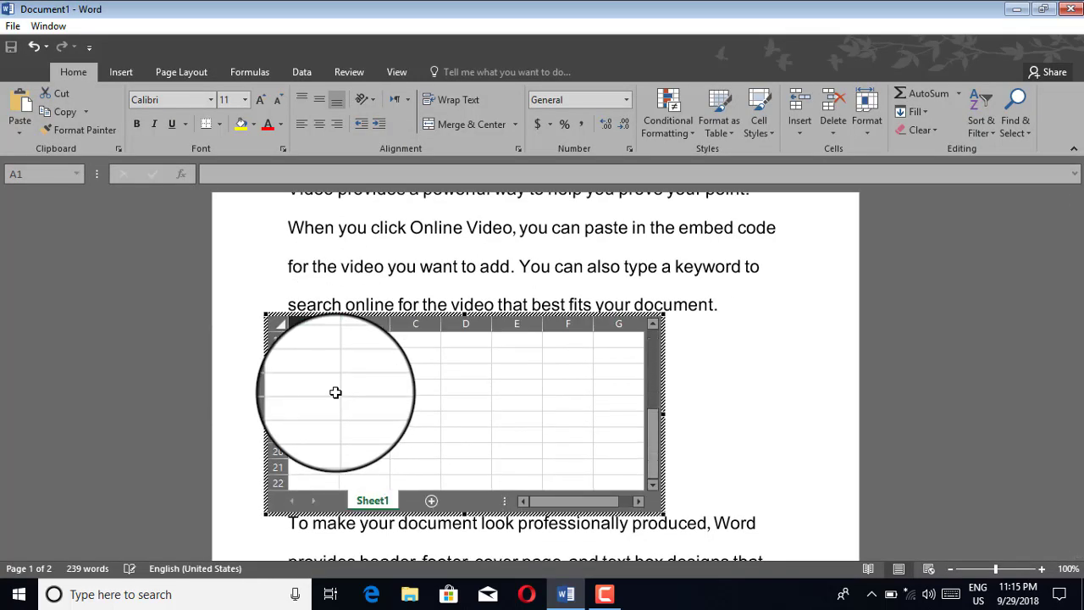
Scroll the sheet back to row 1 and enter 'gnmg', 'gn', 'mn' and 'fgn' into the first cells
scroll(339, 396, up, 1)
scroll(341, 397, up, 1)
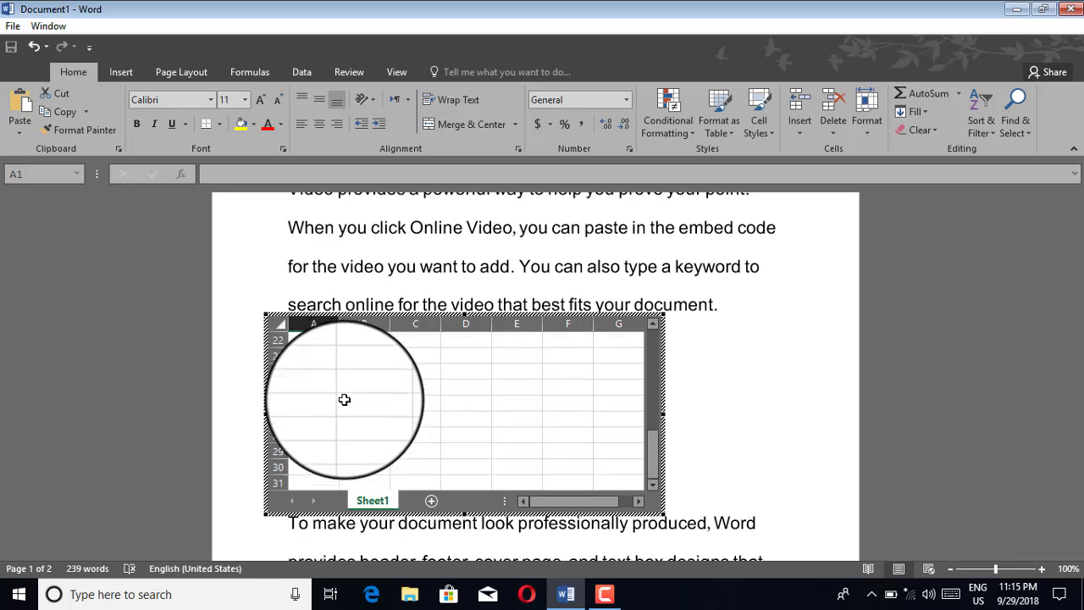
scroll(344, 399, up, 2)
scroll(344, 399, up, 2)
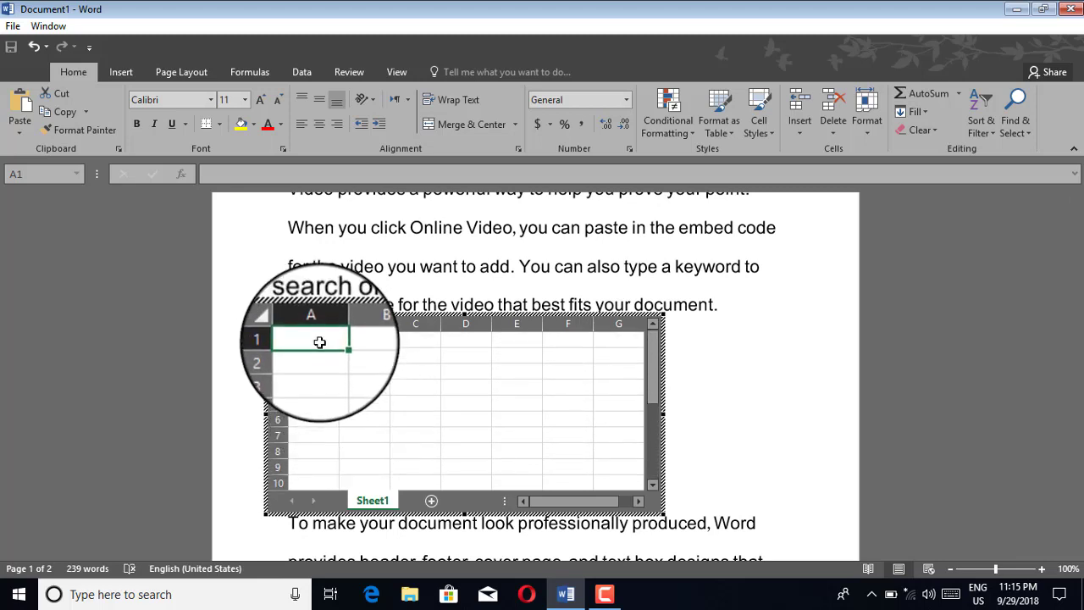
text(gnmg)
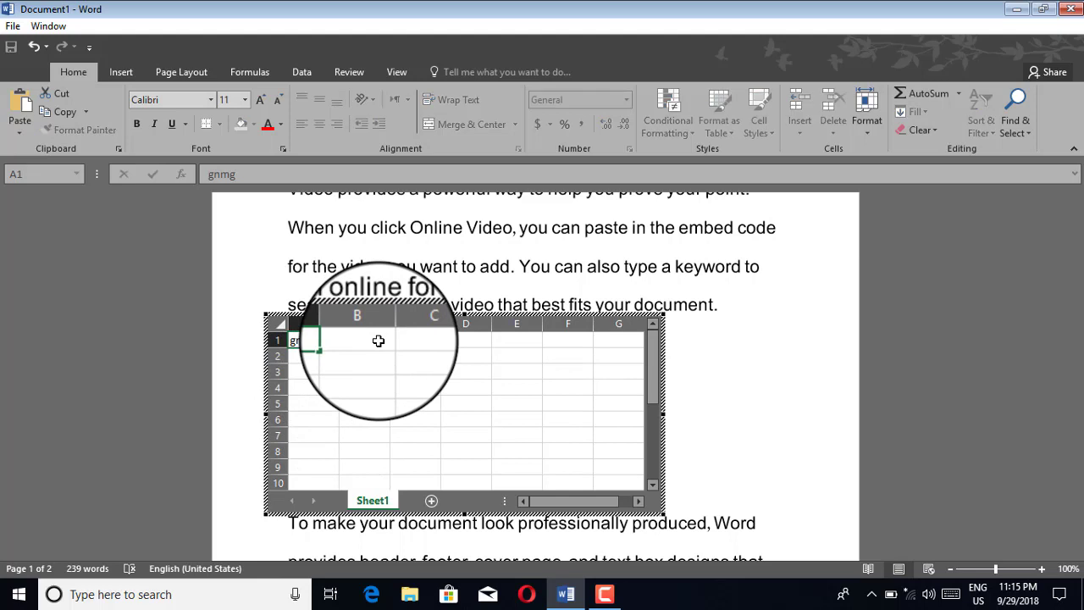
key(Tab)
text(gn)
click(417, 351)
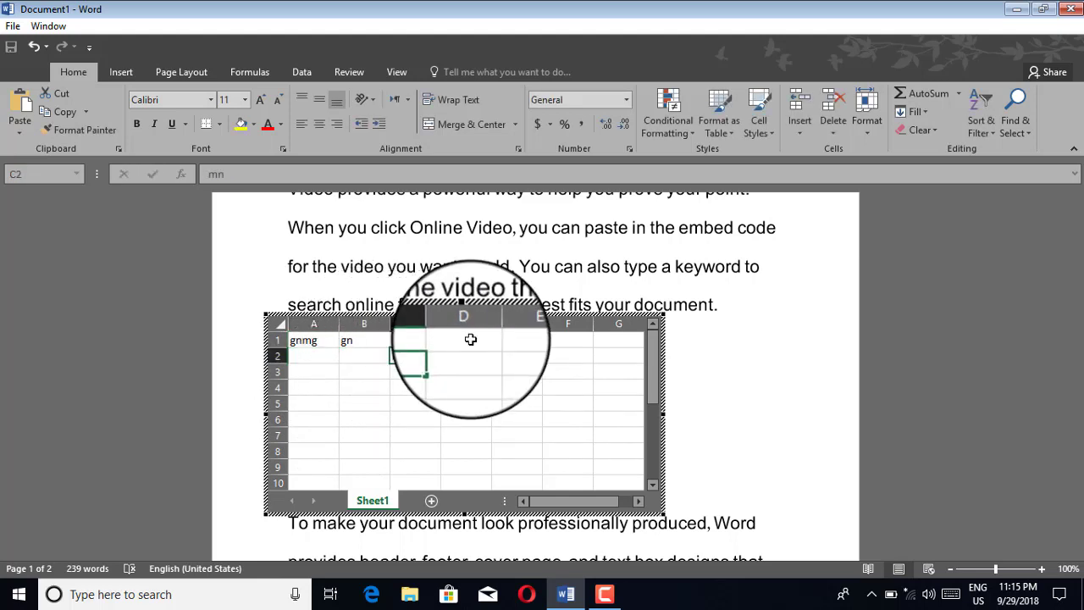
text(mn)
click(470, 338)
text(fgn)
key(Tab)
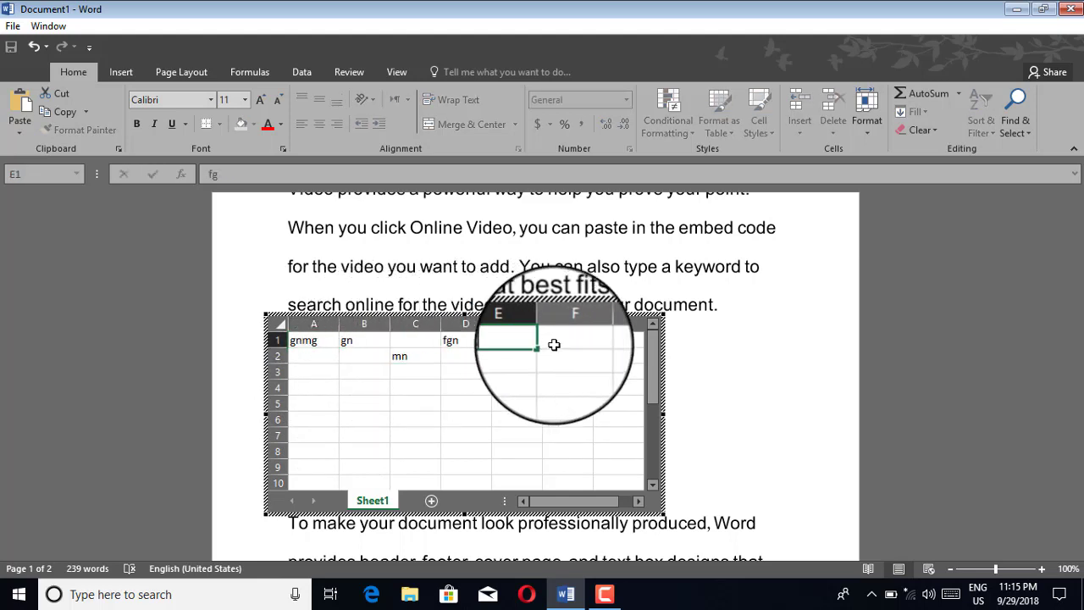
Enter 'trjmmhgmfgmggh', 'gfmghm', 'fgm fgm' and 'gmfgmgf' into further cells, ending at G6
click(553, 344)
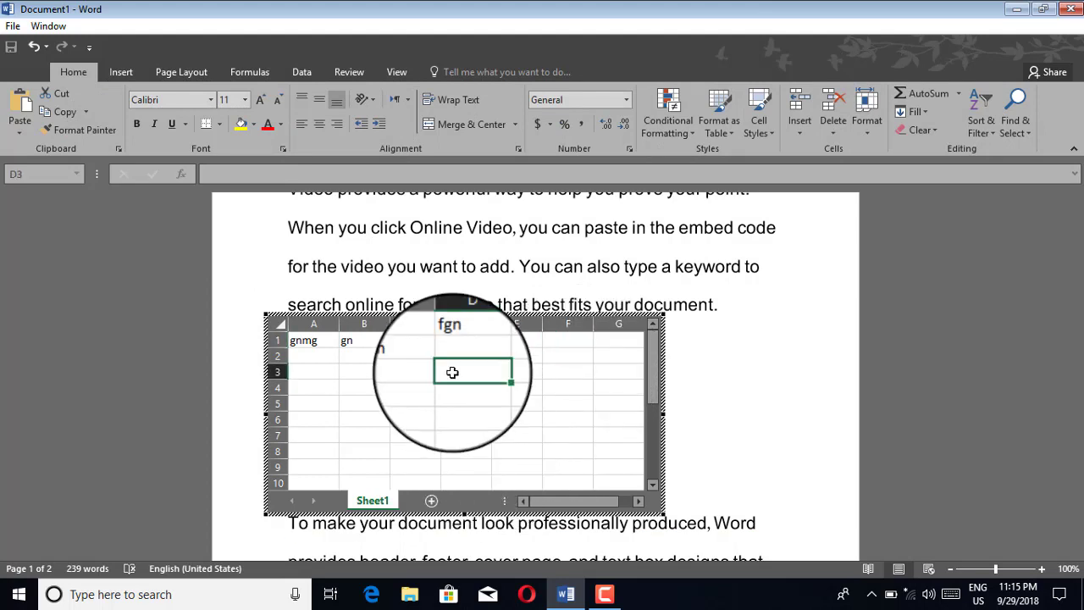
text(trjmmhgmfgmggh)
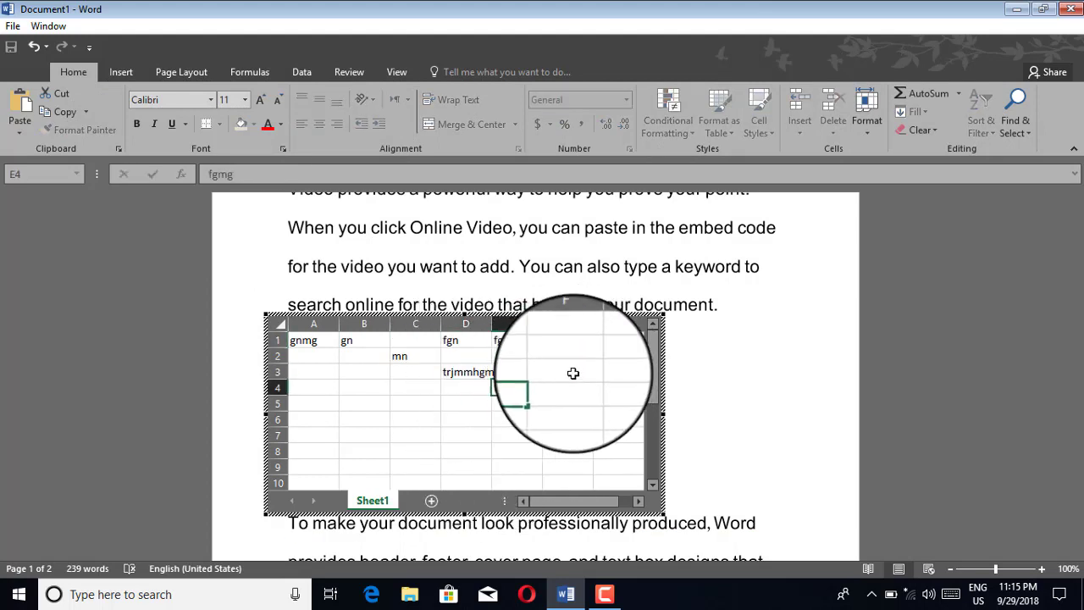
click(579, 371)
text(gfmghm)
click(609, 354)
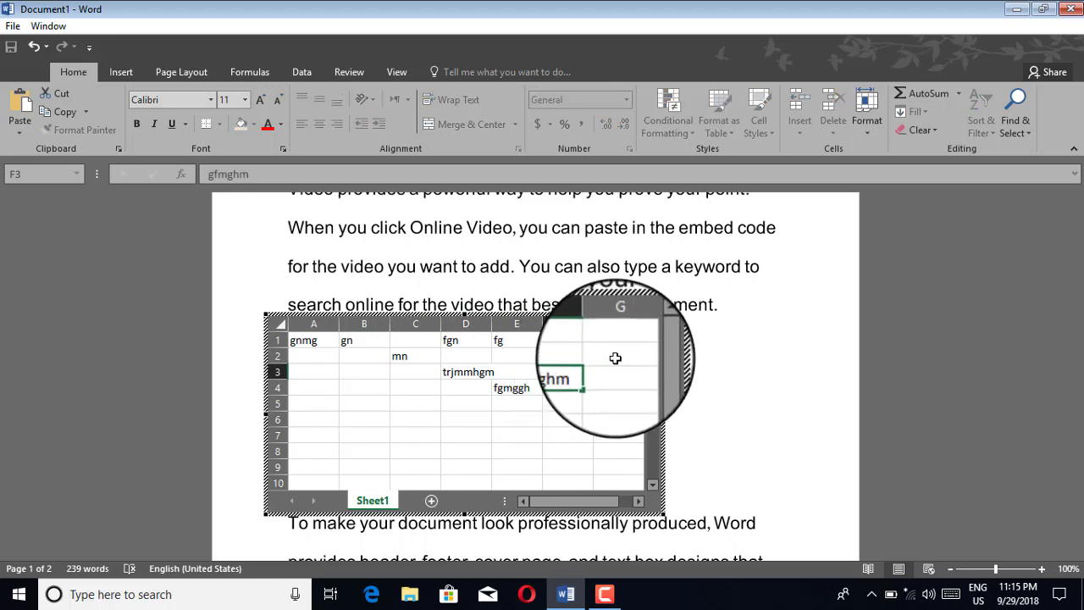
text(fgm fgm)
click(604, 419)
text(g)
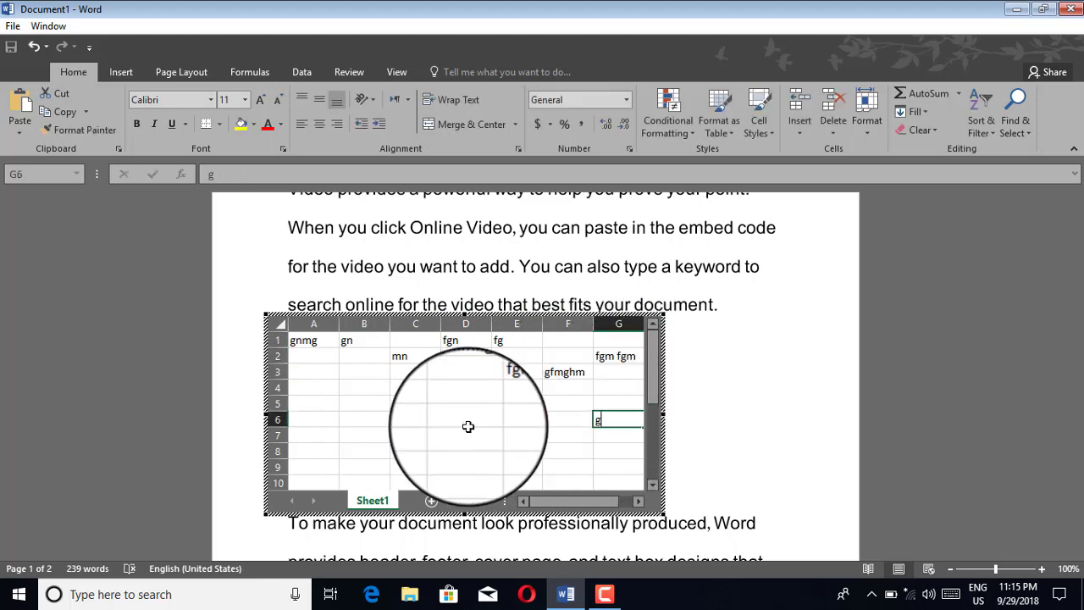
text(mfgmgf)
click(452, 424)
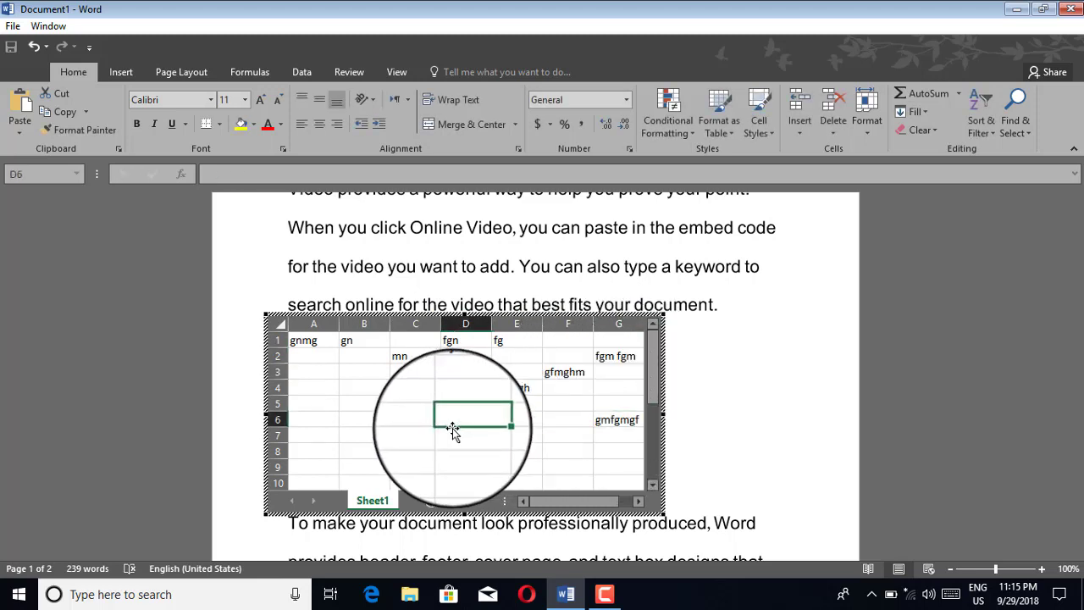
Exit Excel editing so the worksheet shows embedded in the page with its sample entries
click(407, 267)
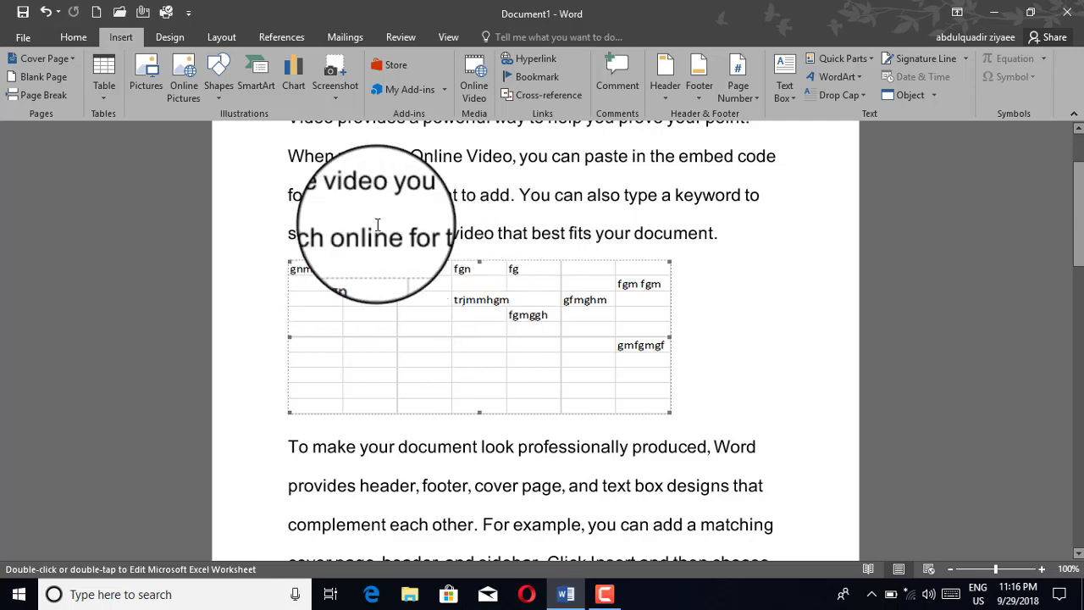
Delete all text and the embedded worksheet, then bring up the Quick Tables calendar gallery
click(104, 76)
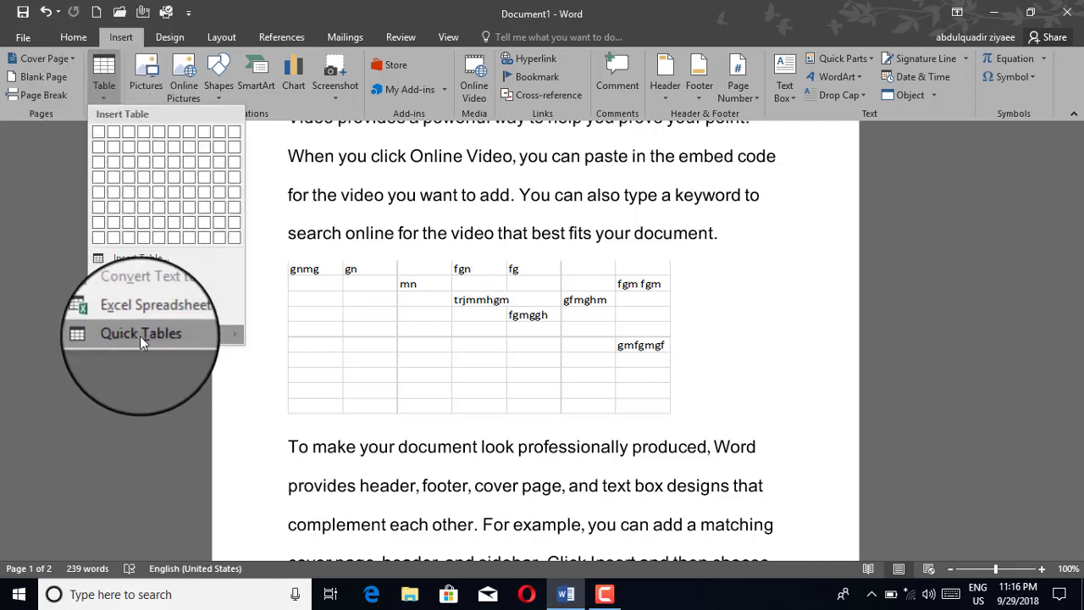
mouse_move(140, 335)
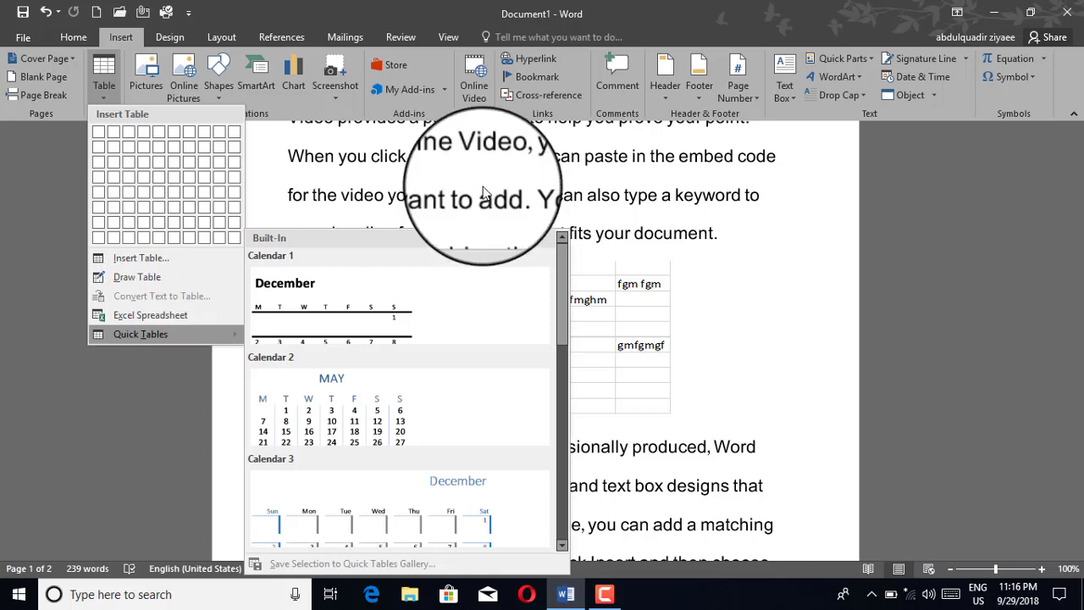
click(460, 198)
key(ctrl+a)
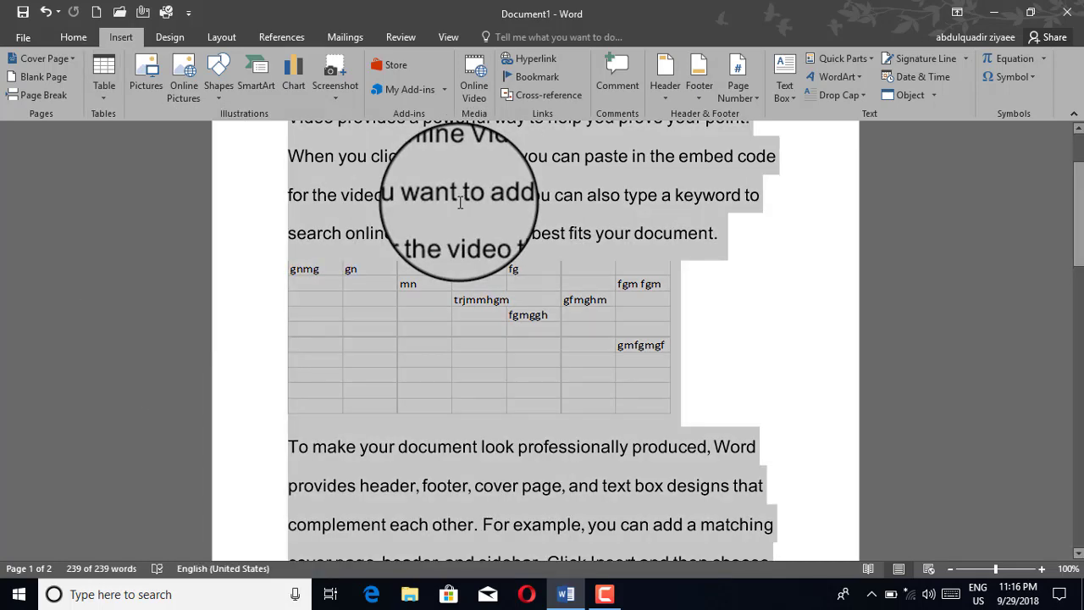
key(Delete)
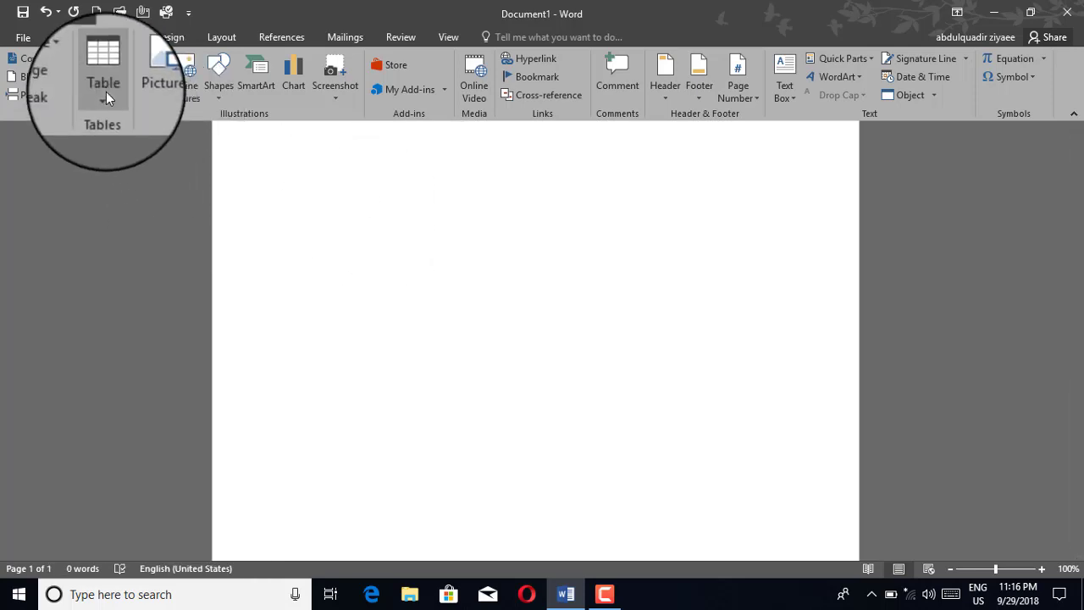
click(106, 89)
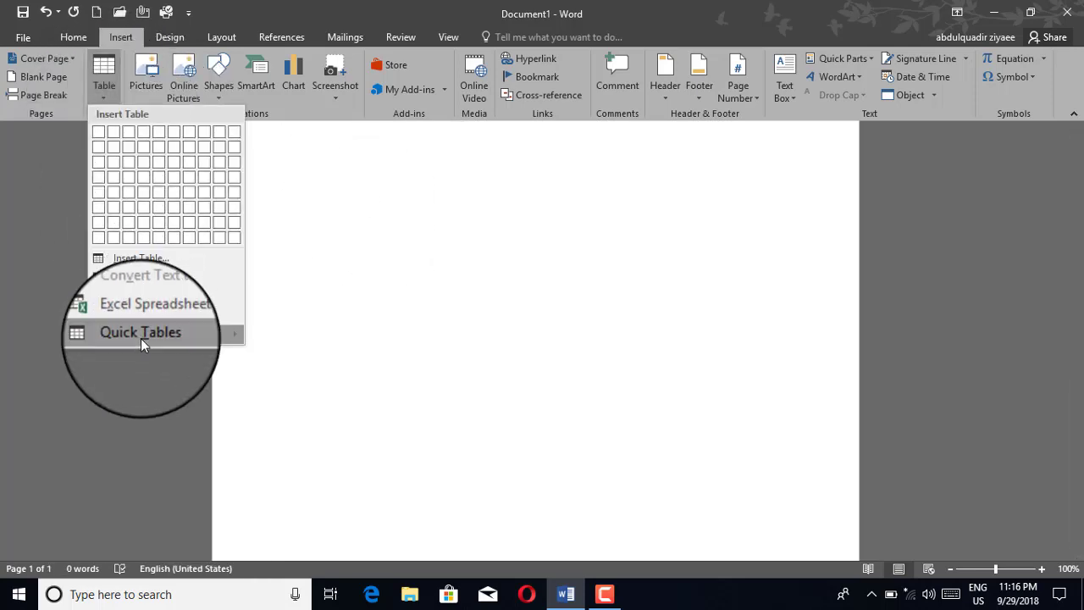
mouse_move(140, 338)
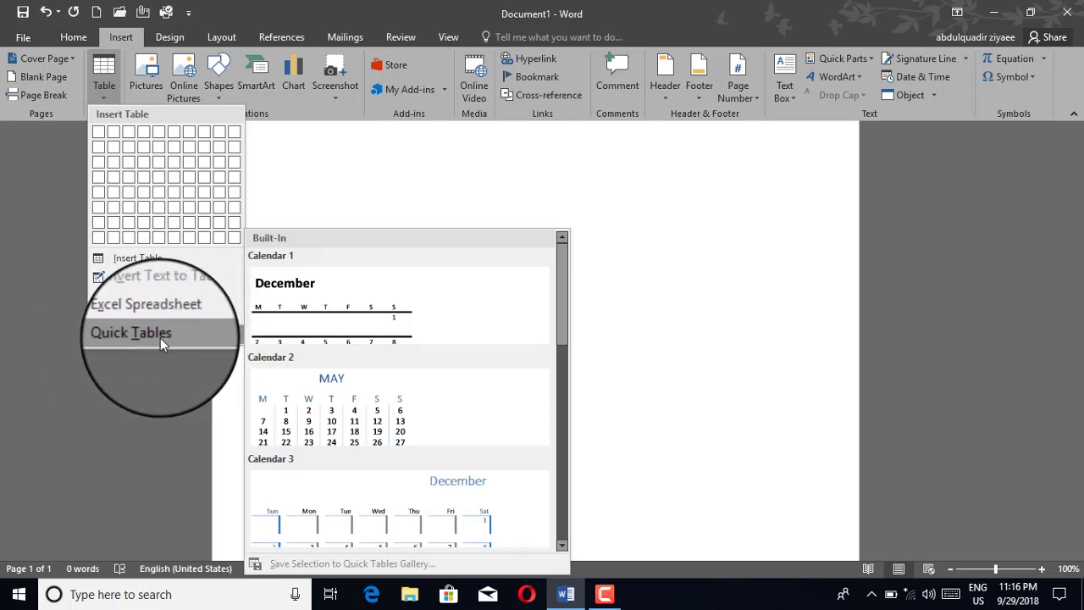
Insert the Calendar 1 quick table and type sample text over the M/T headers and the December title
click(298, 336)
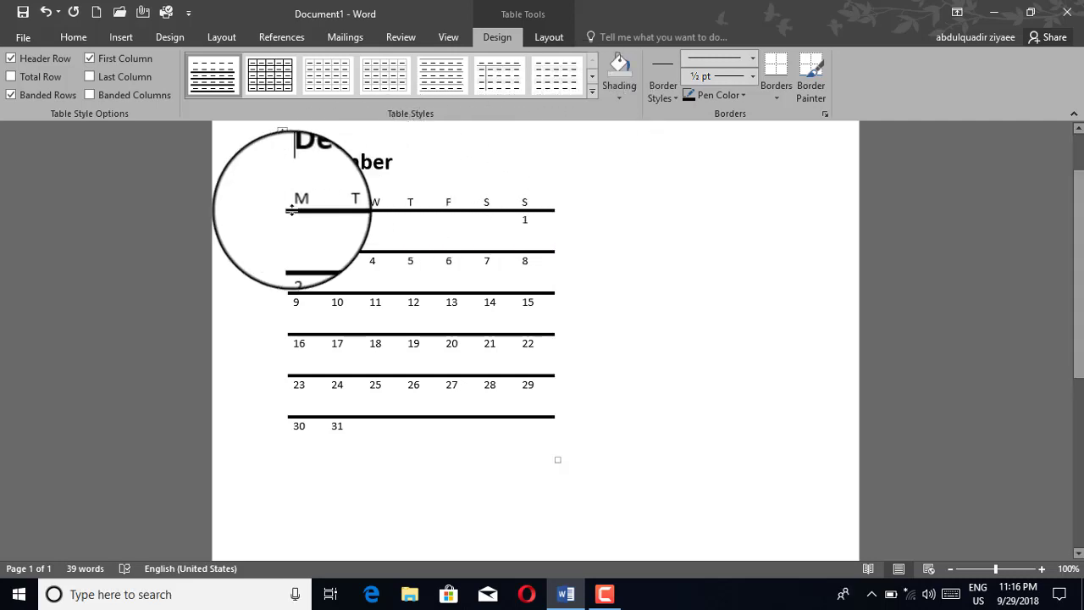
drag(293, 206, 534, 211)
text(9)
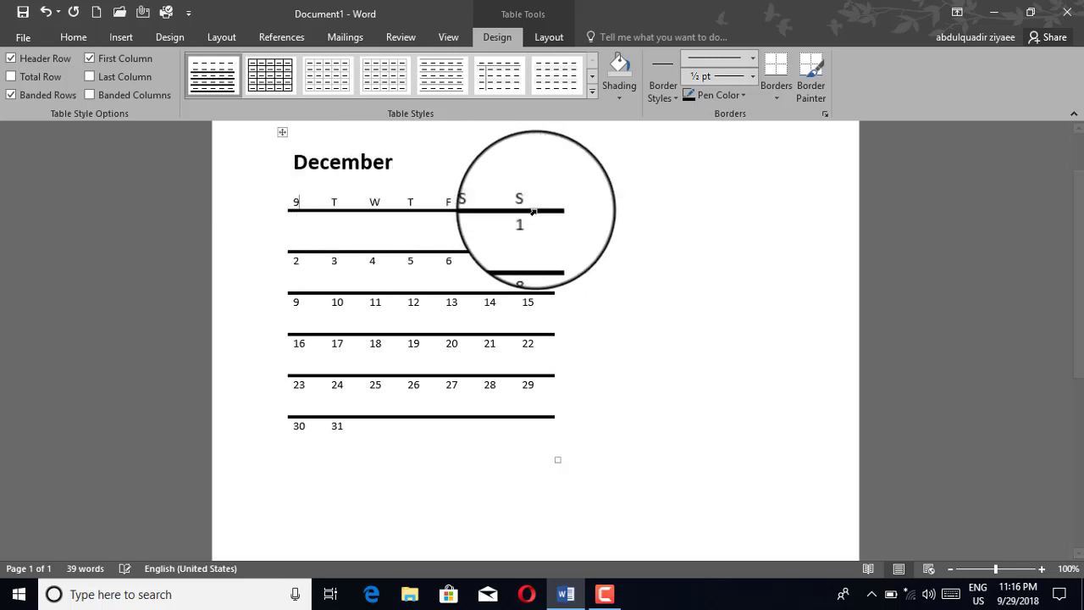
text(779)
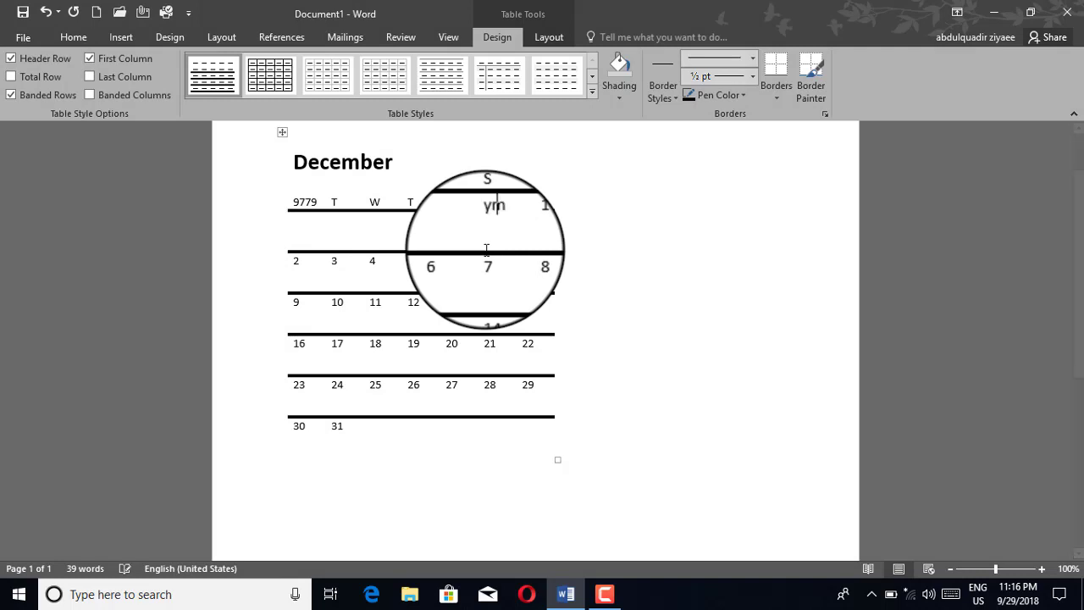
text(yumtyfb)
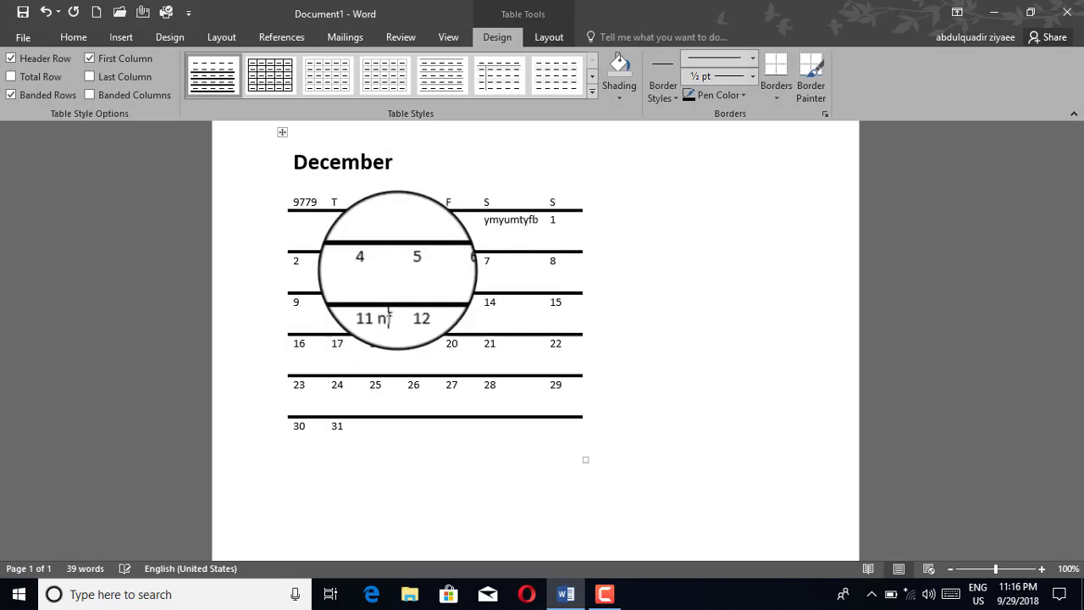
text(njty5tj)
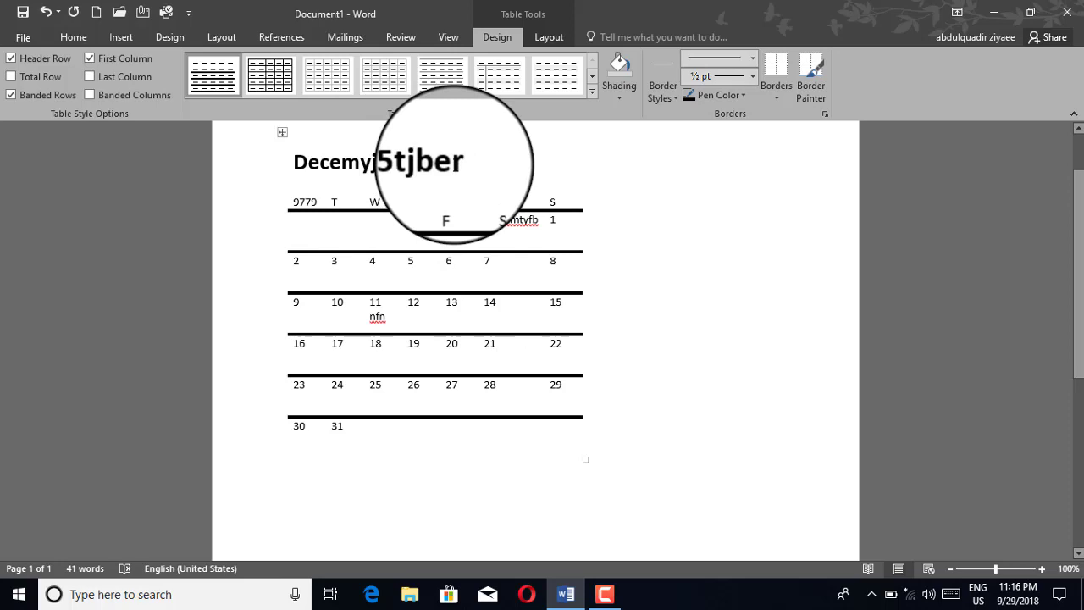
drag(453, 163, 311, 167)
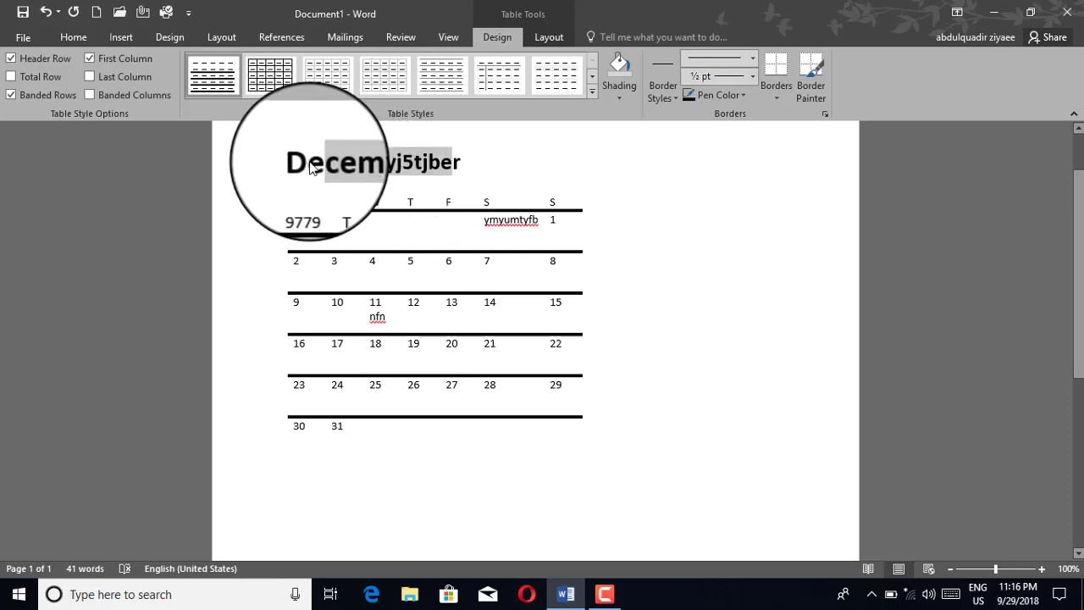
text(tjtjgr)
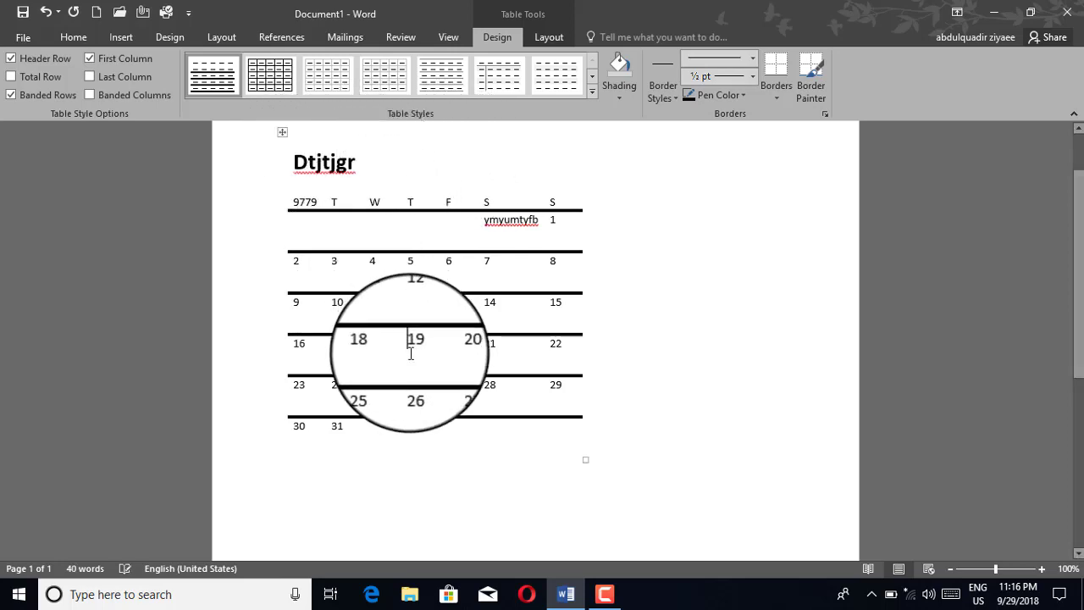
text(tyjrj5)
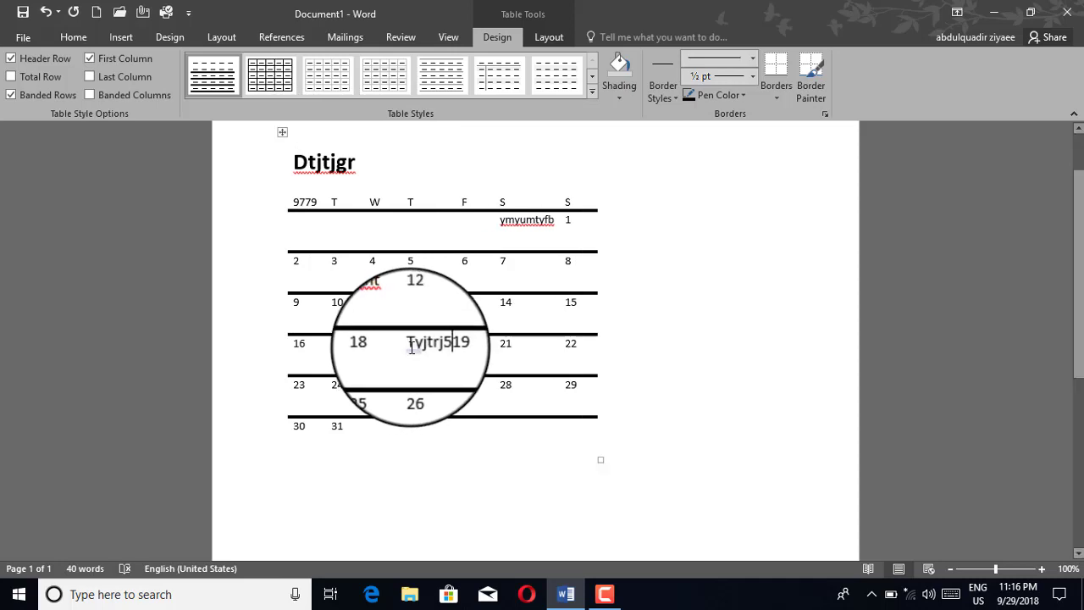
Put the caret in the 6 cell and browse the shading colours without applying any
key(ctrl+a)
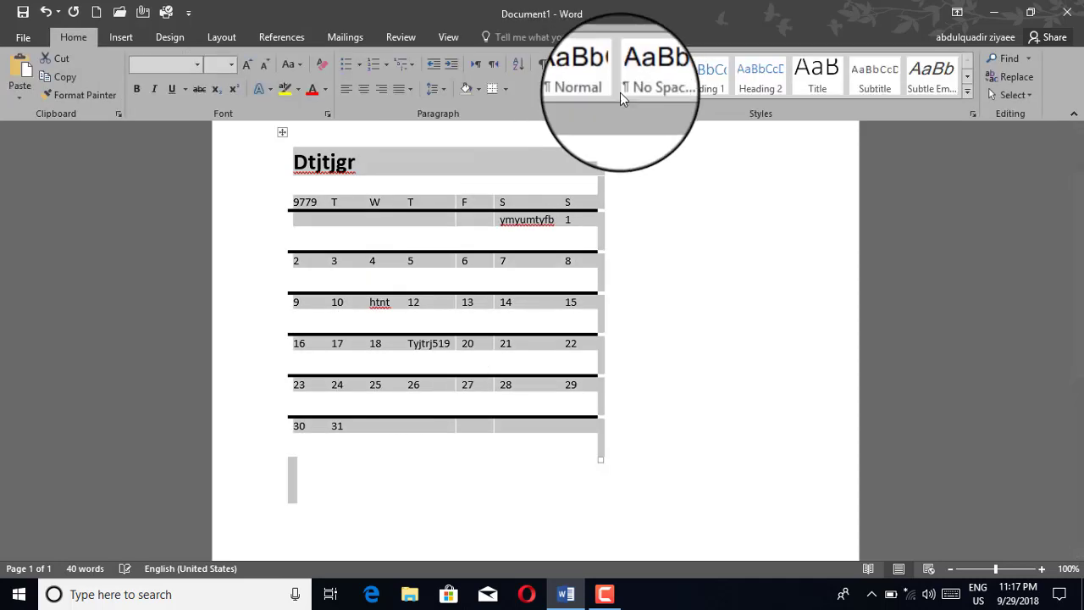
click(519, 214)
click(467, 261)
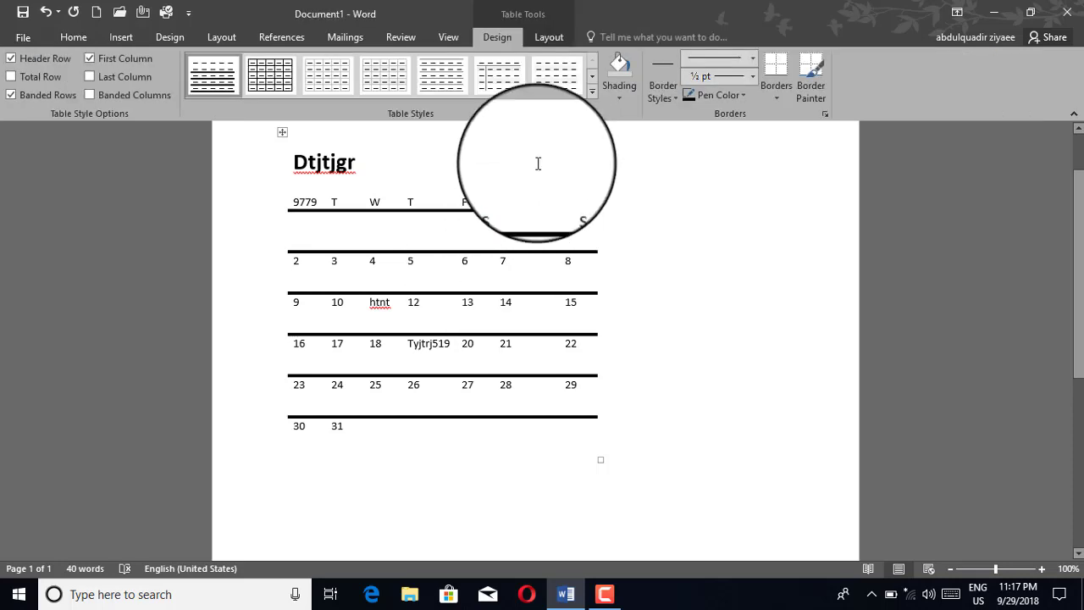
click(617, 97)
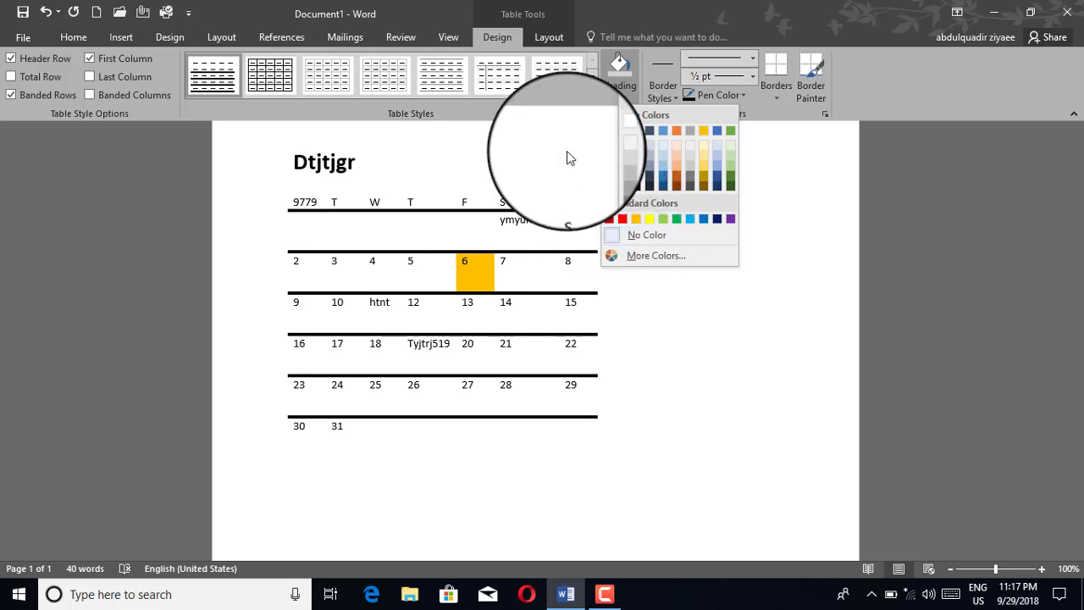
click(572, 142)
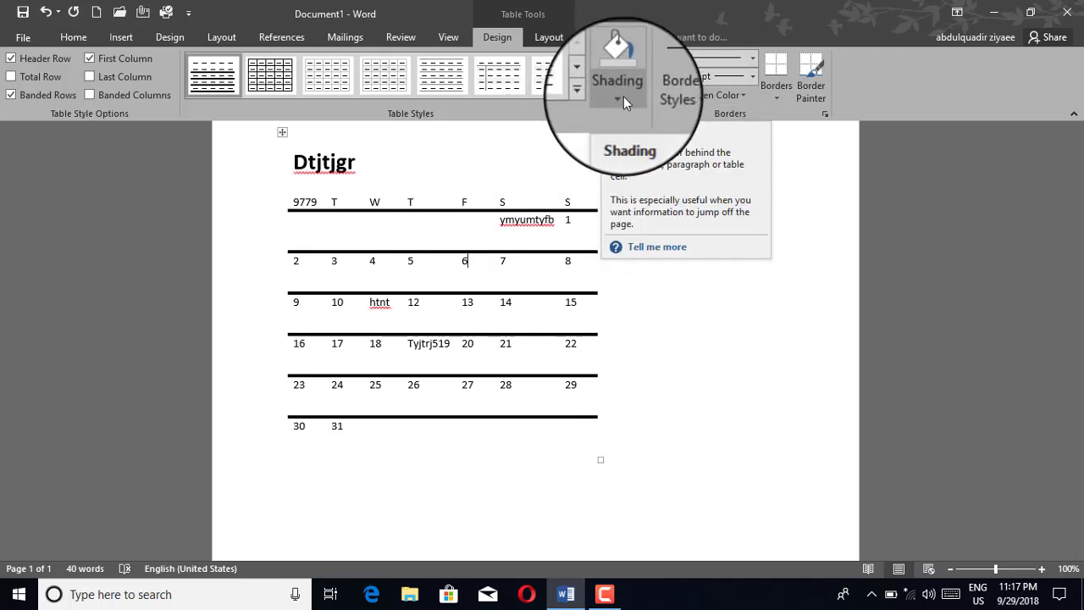
click(624, 96)
click(593, 94)
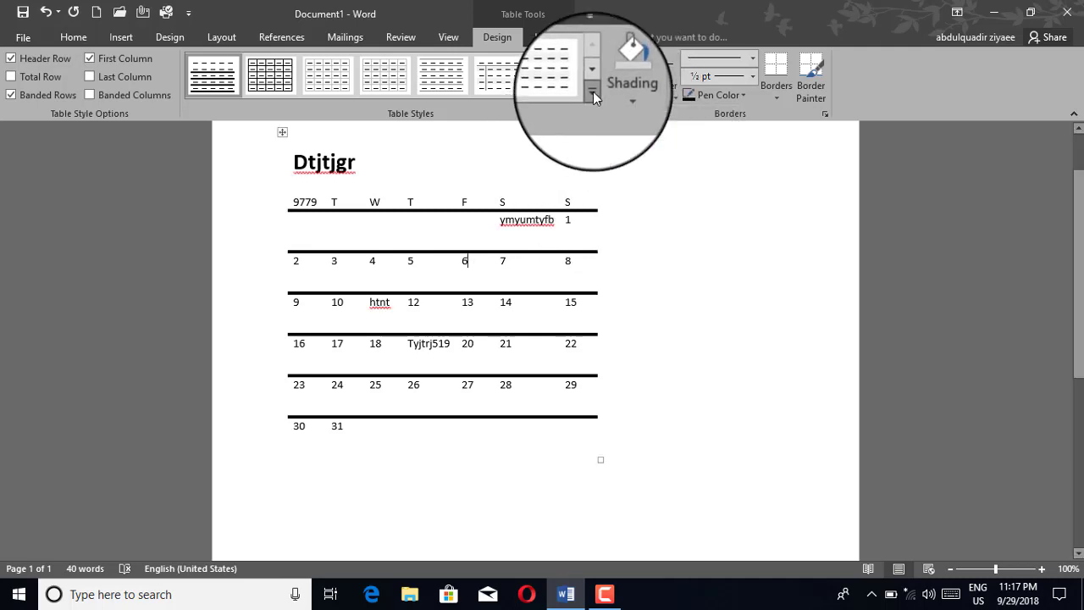
Try the black- and gold-header grid styles, settling on the orange-header Grid Table style
click(593, 96)
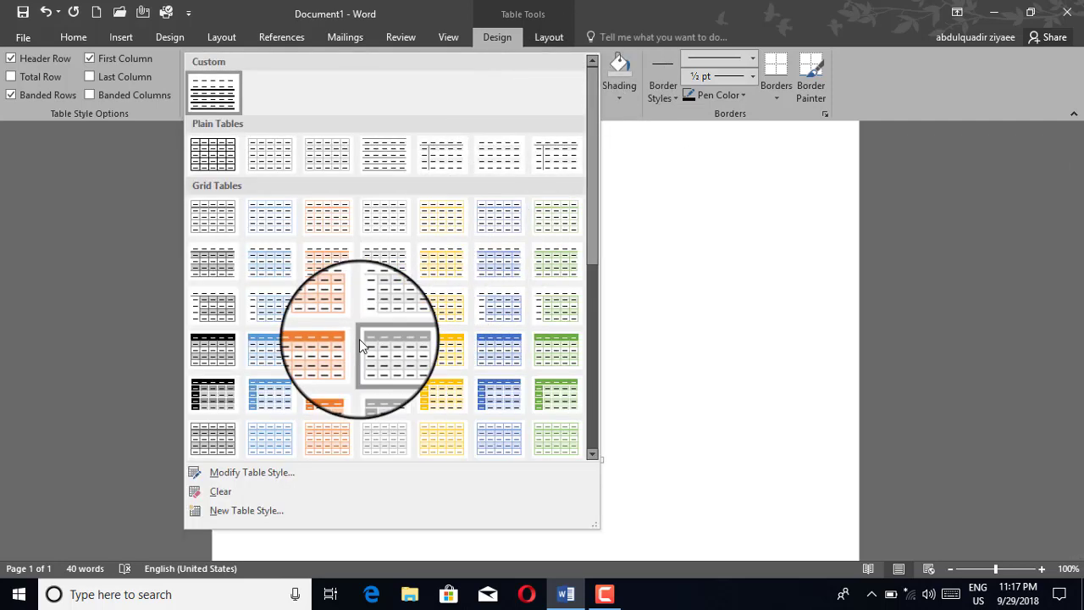
click(230, 360)
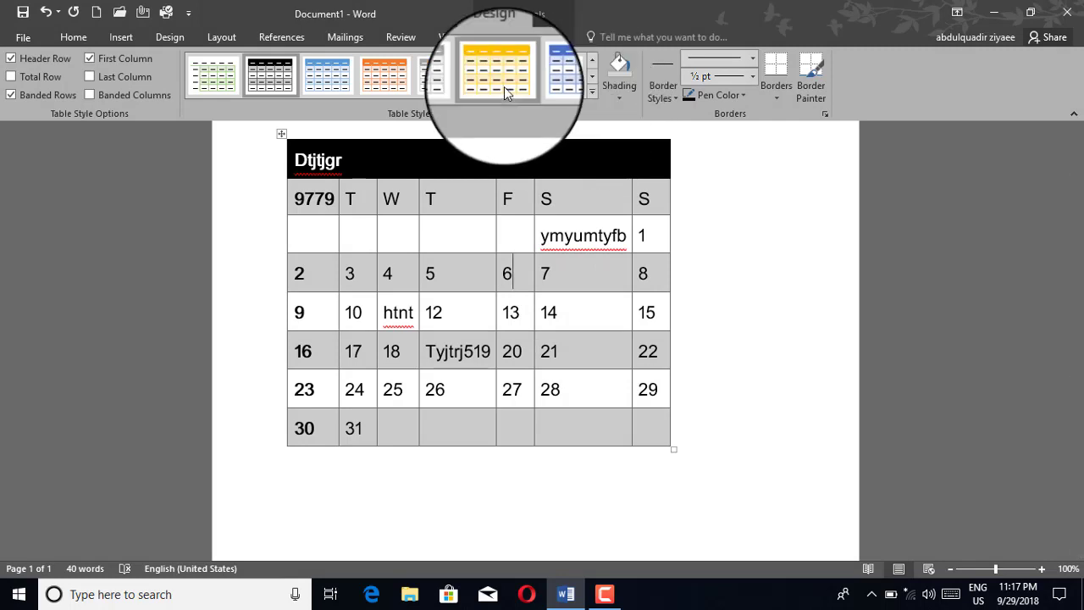
click(504, 86)
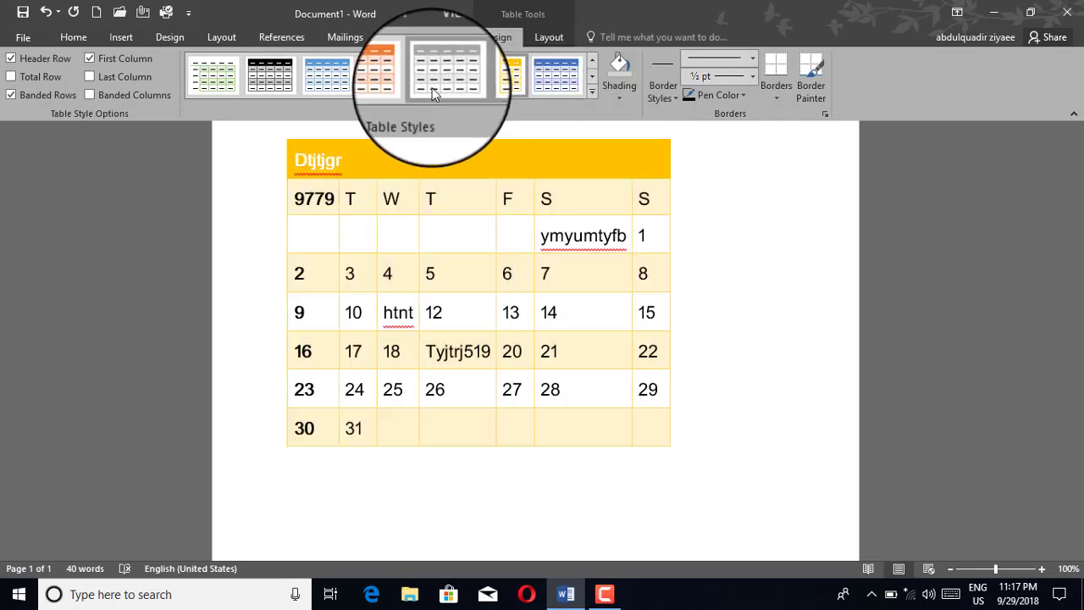
click(389, 86)
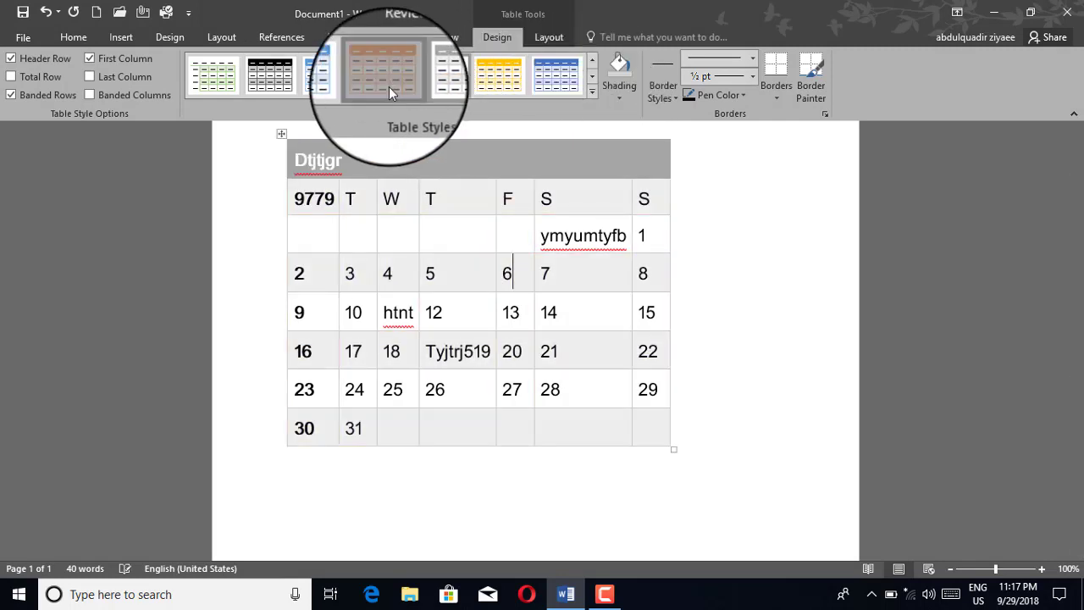
Shade the 6 cell and the empty first-week cell under T red
click(619, 96)
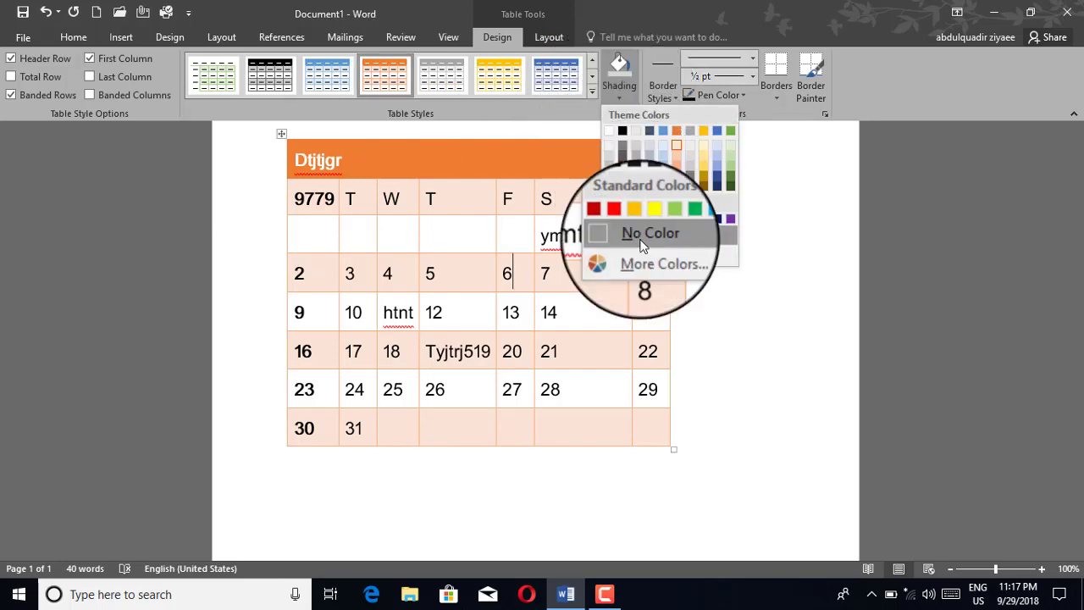
click(623, 220)
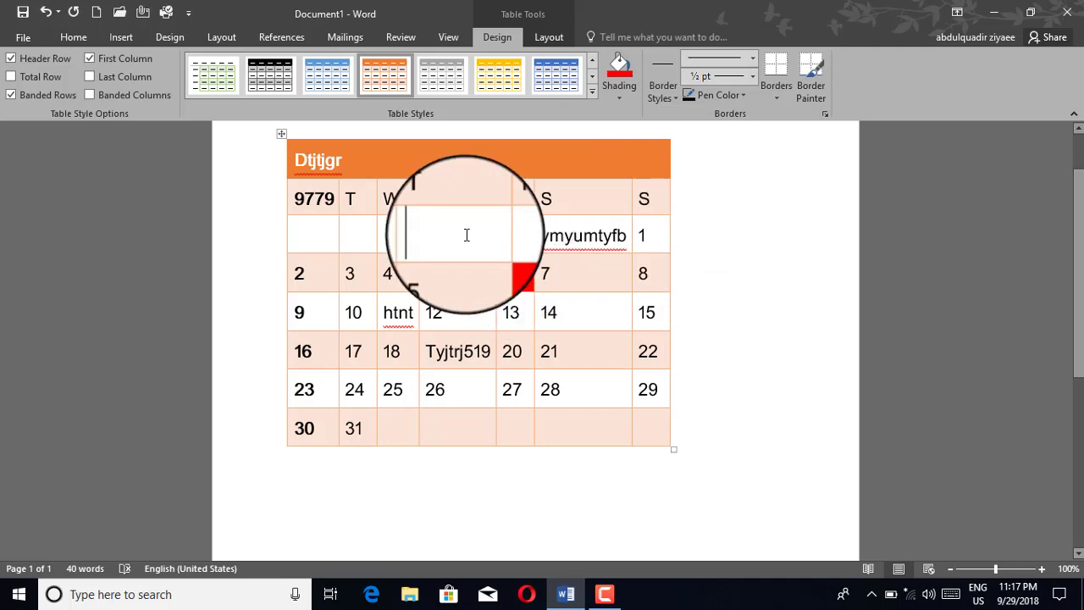
click(619, 75)
Shade the first empty first-week cell and the 14 cell black
click(336, 232)
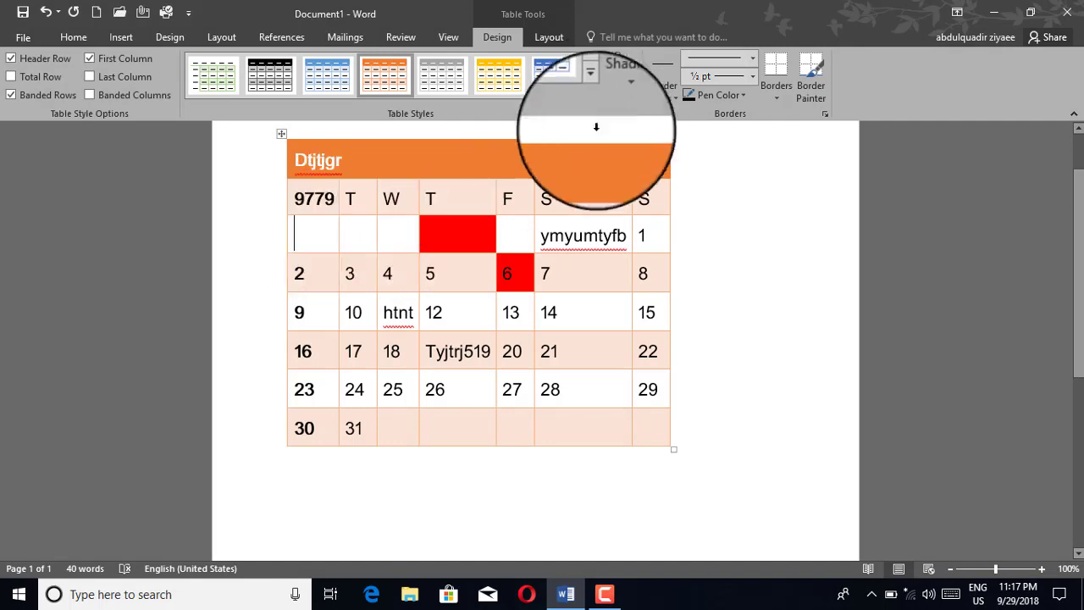
click(619, 98)
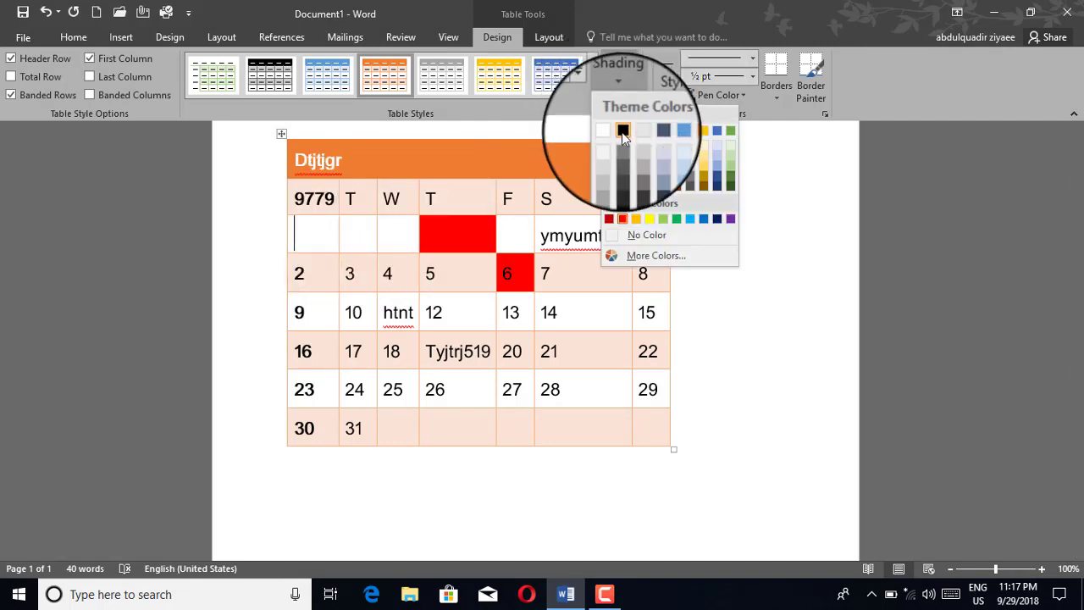
click(622, 131)
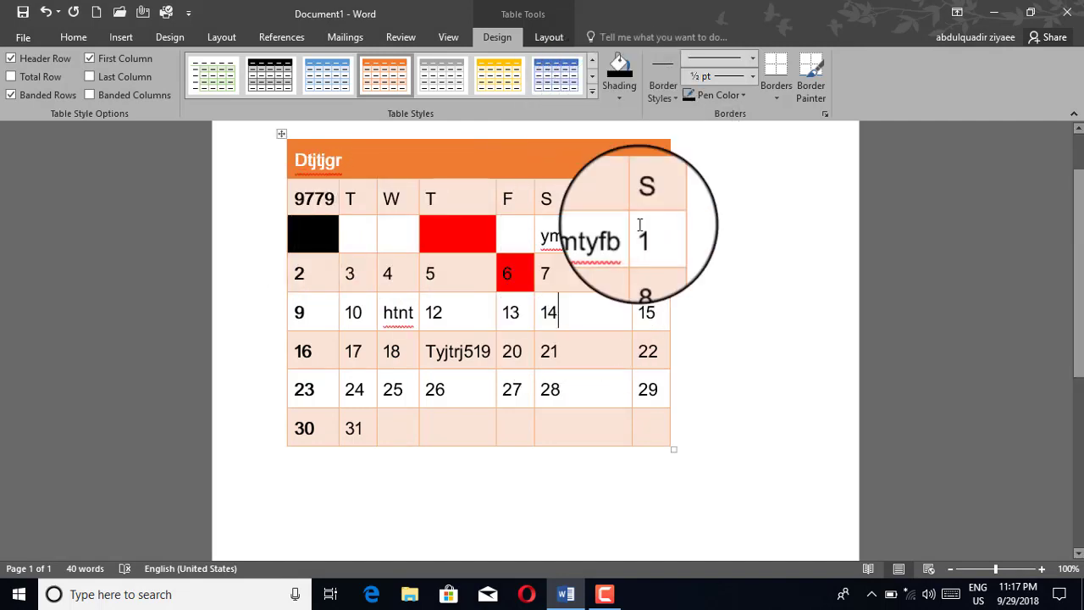
click(624, 77)
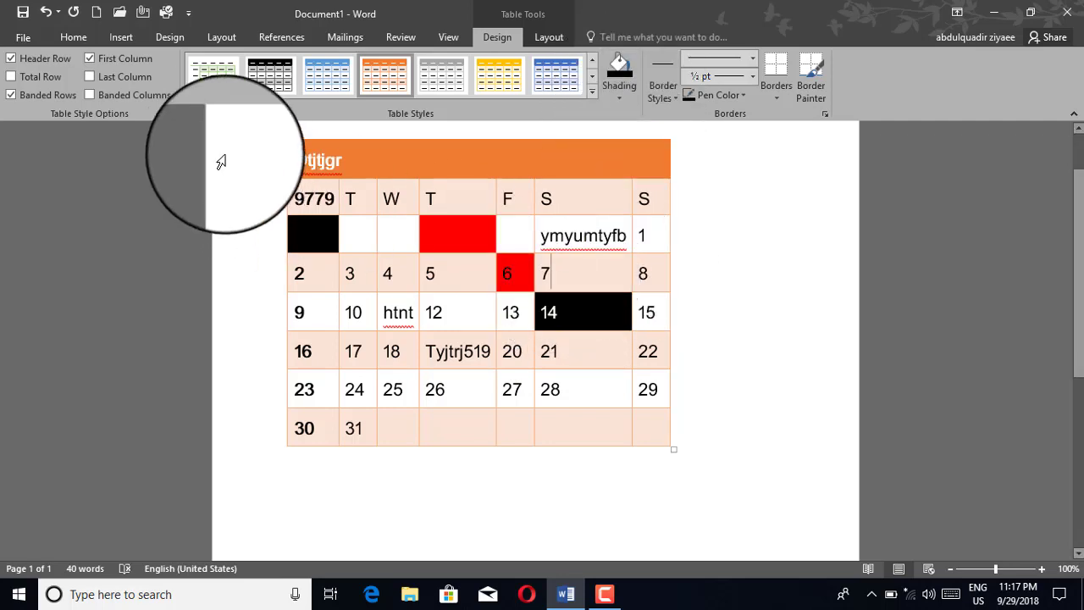
Delete the whole calendar table, then open the Insert Table dialog and cancel it
key(ctrl+a)
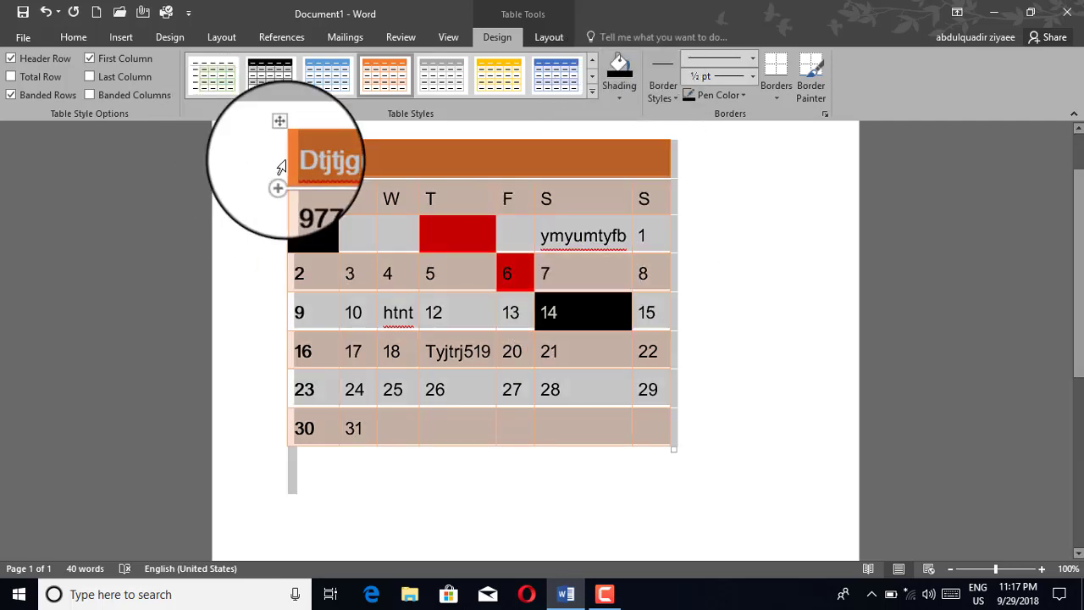
key(Delete)
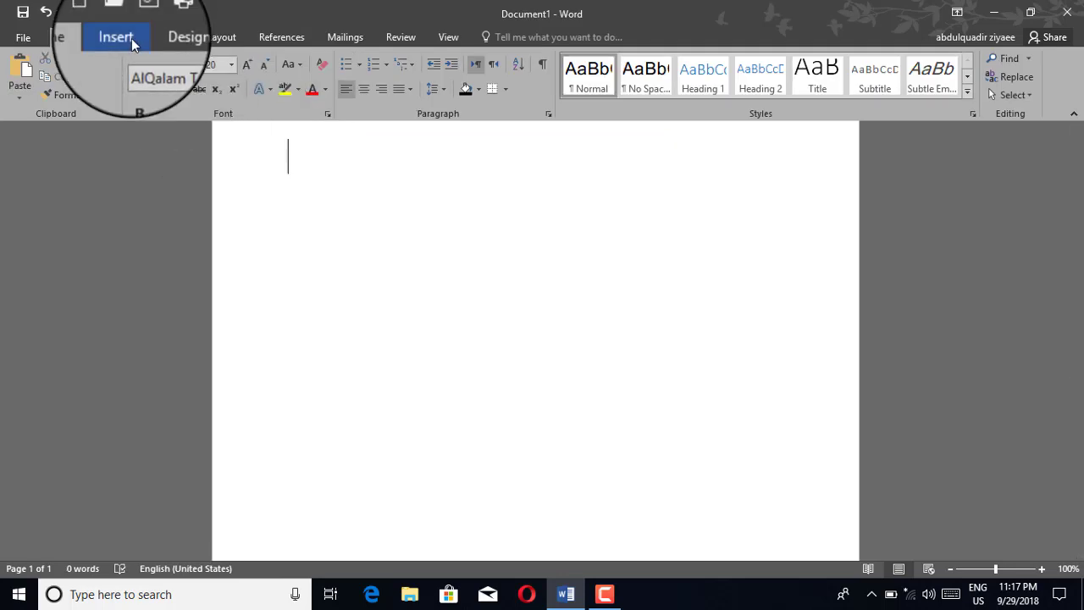
click(132, 39)
click(108, 88)
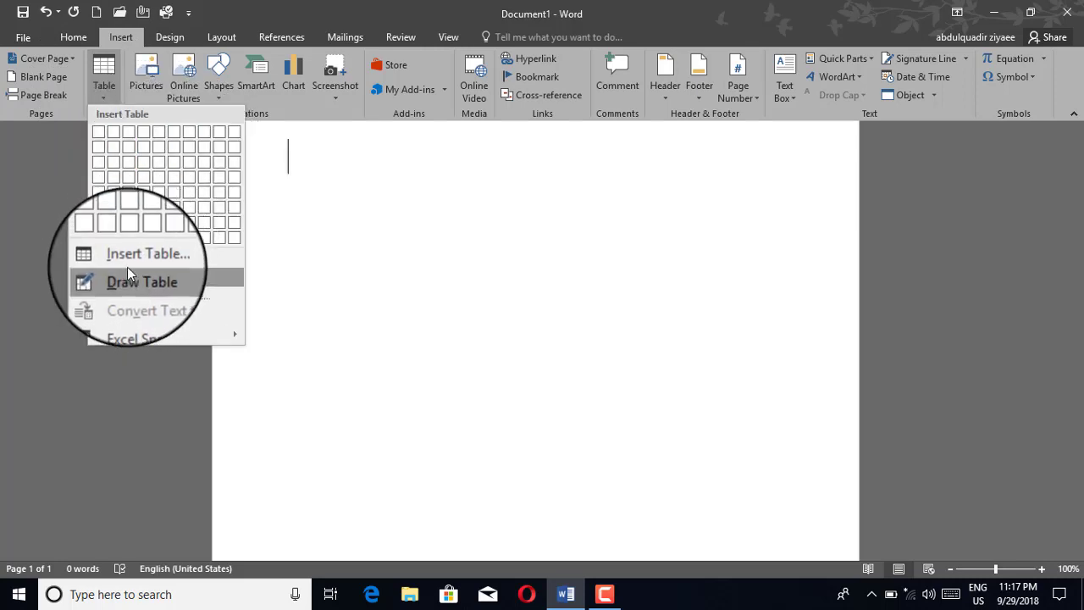
click(125, 264)
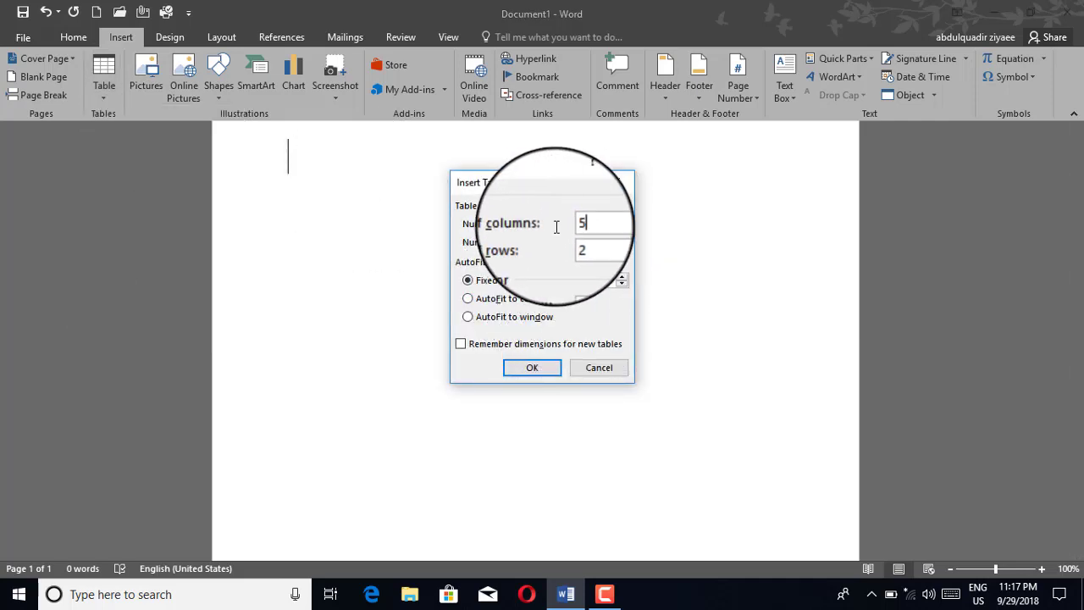
click(596, 373)
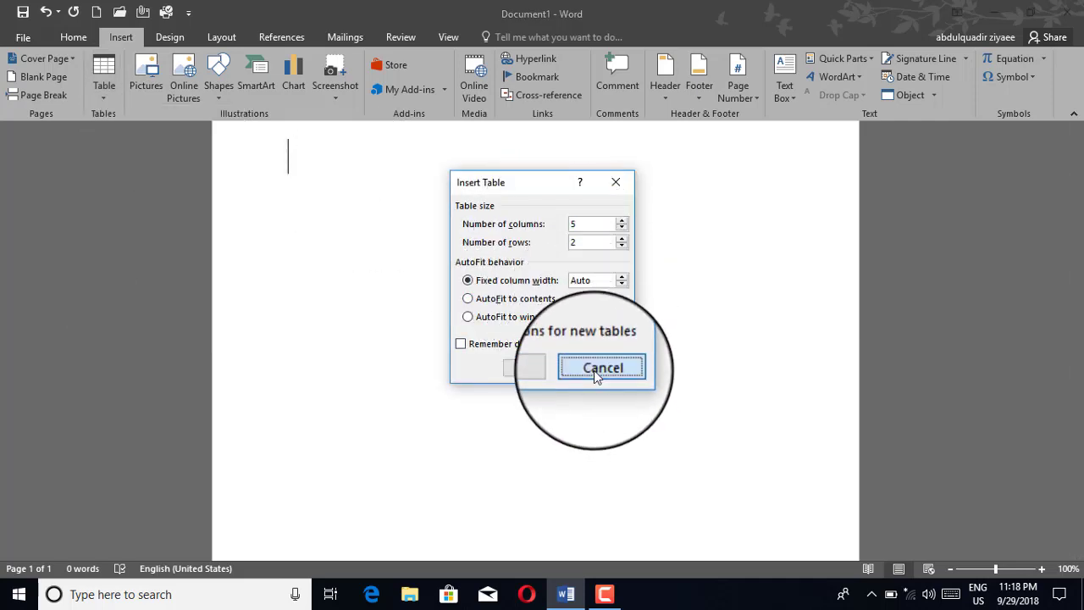
click(112, 70)
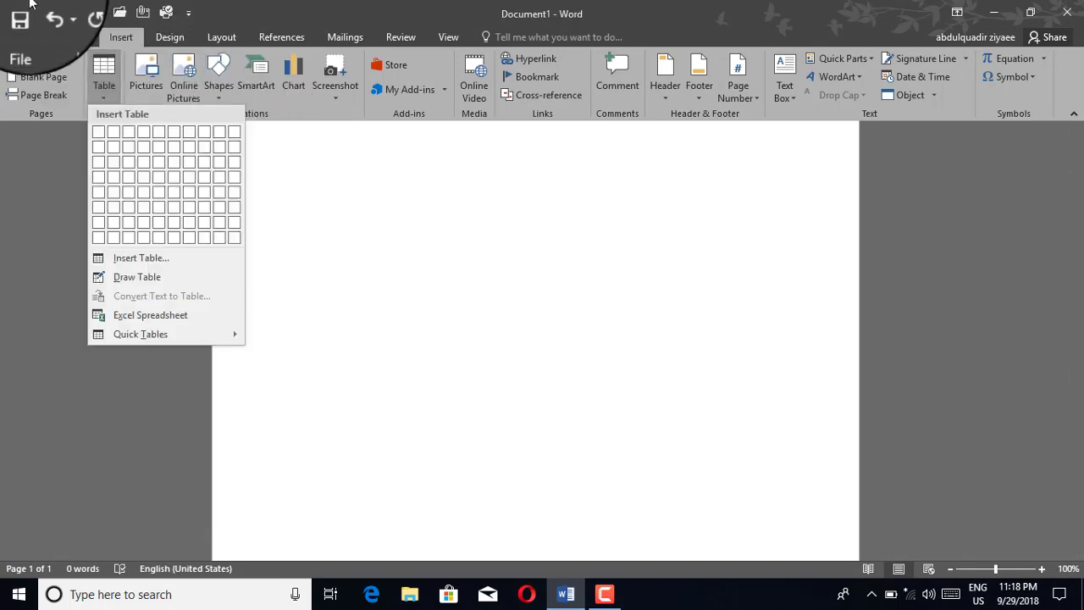
click(116, 276)
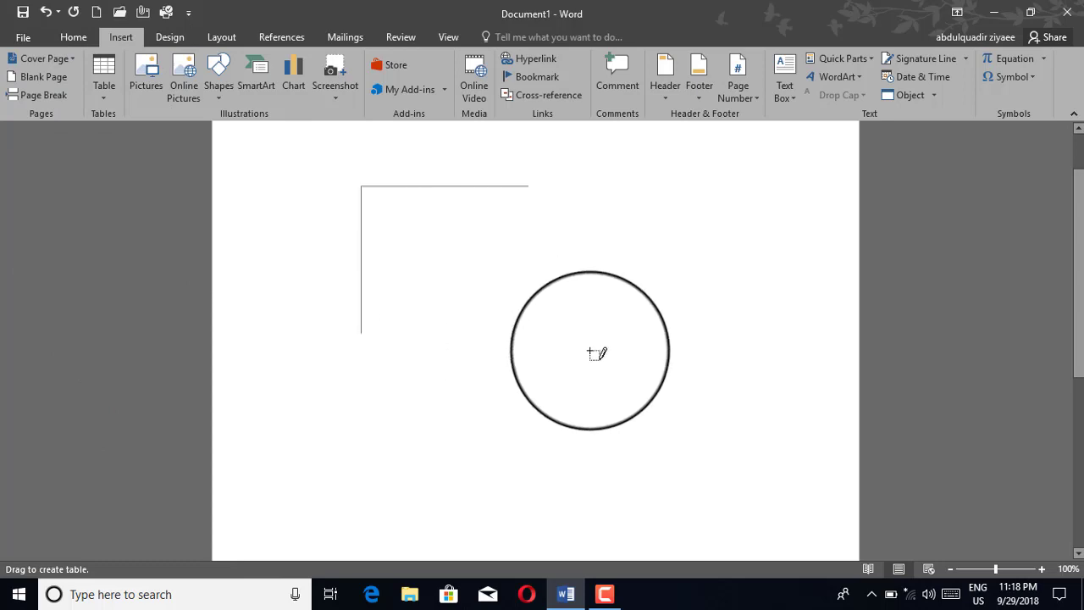
drag(430, 264, 605, 351)
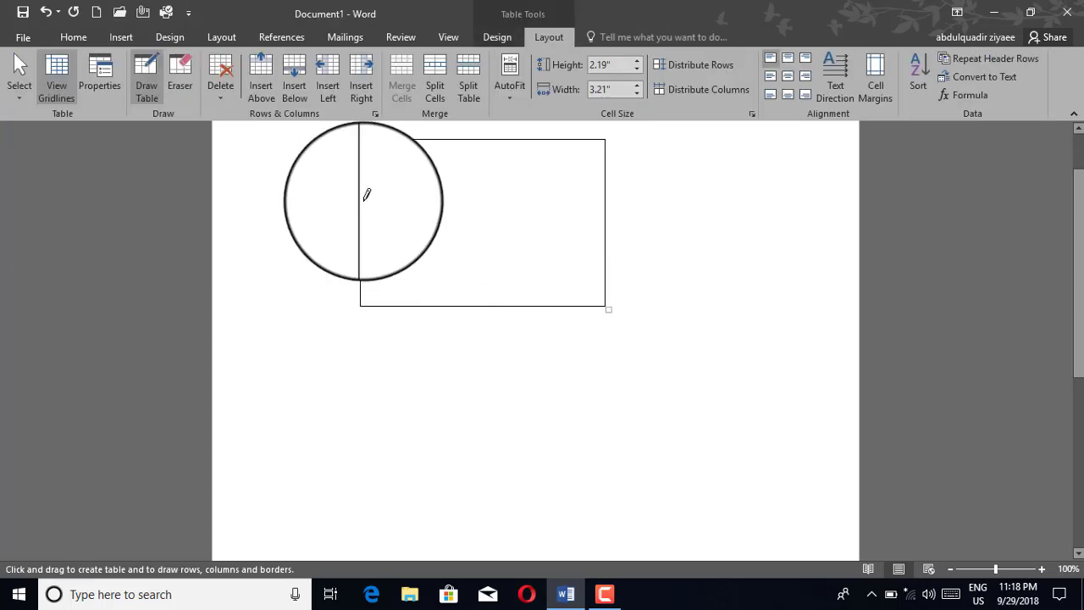
key(Escape)
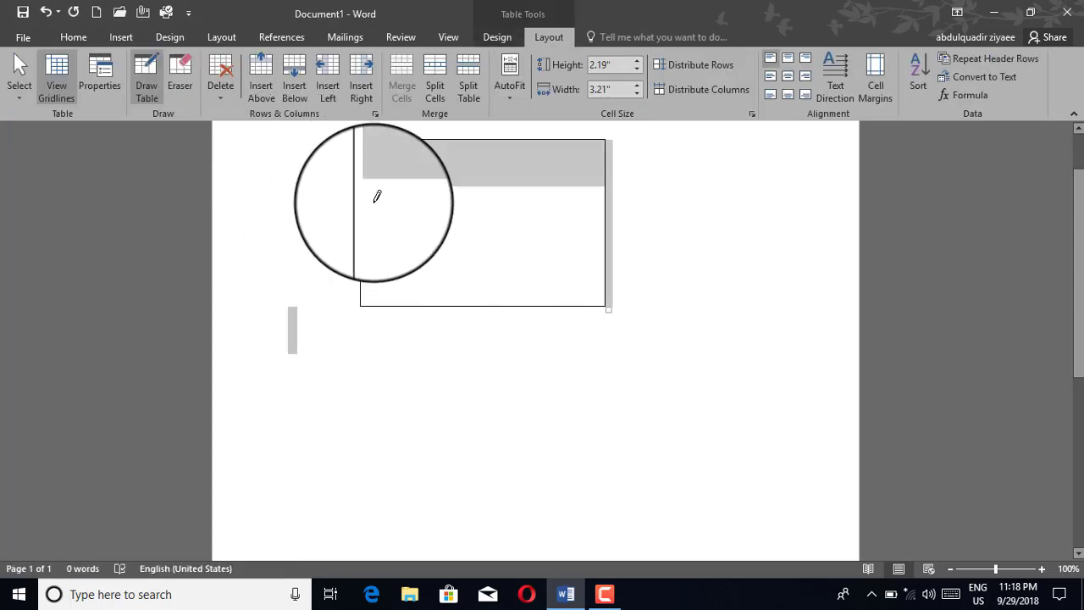
key(ctrl+z)
Bring up the Quick Tables calendar gallery from Insert > Table on the blank page
click(114, 44)
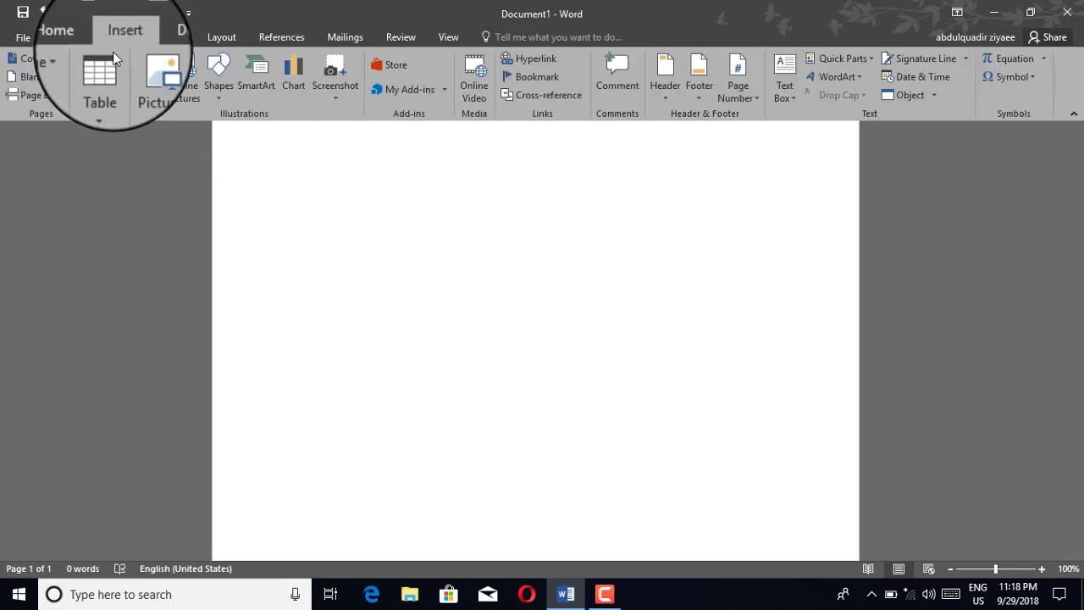
click(105, 85)
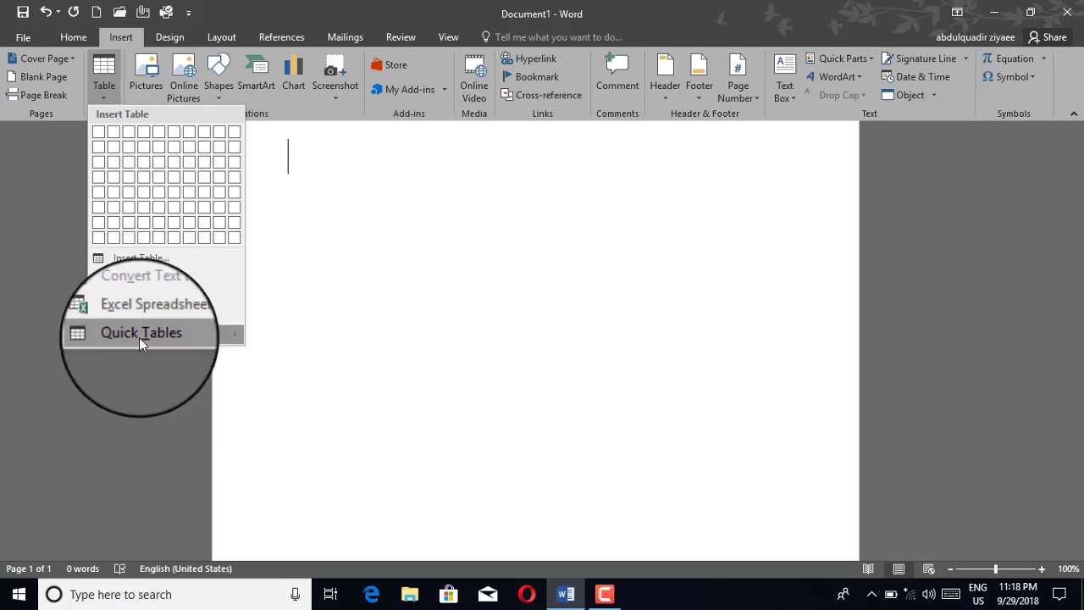
mouse_move(138, 337)
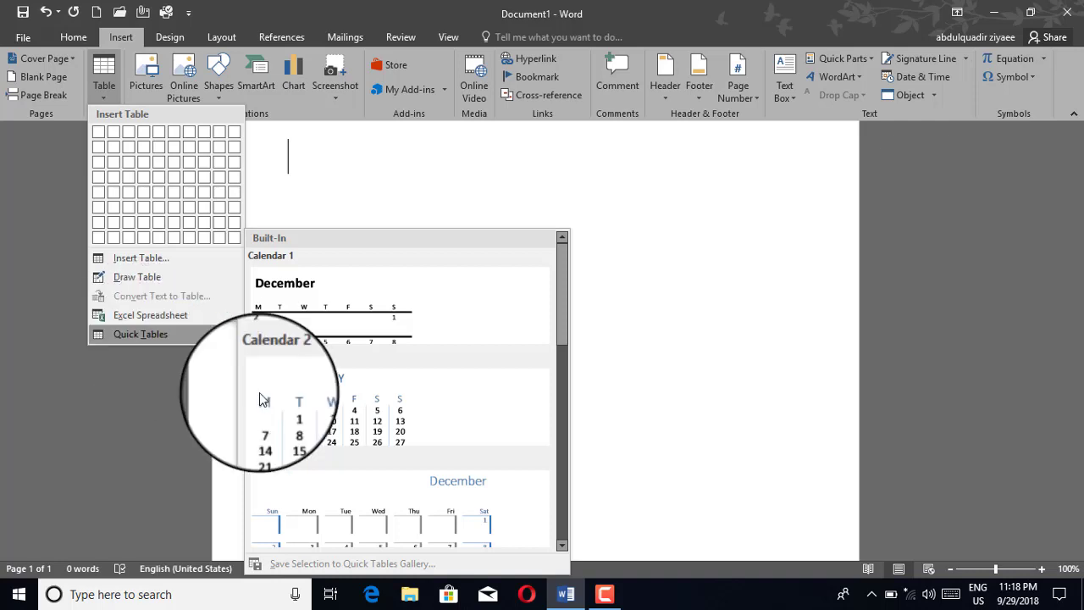
click(308, 430)
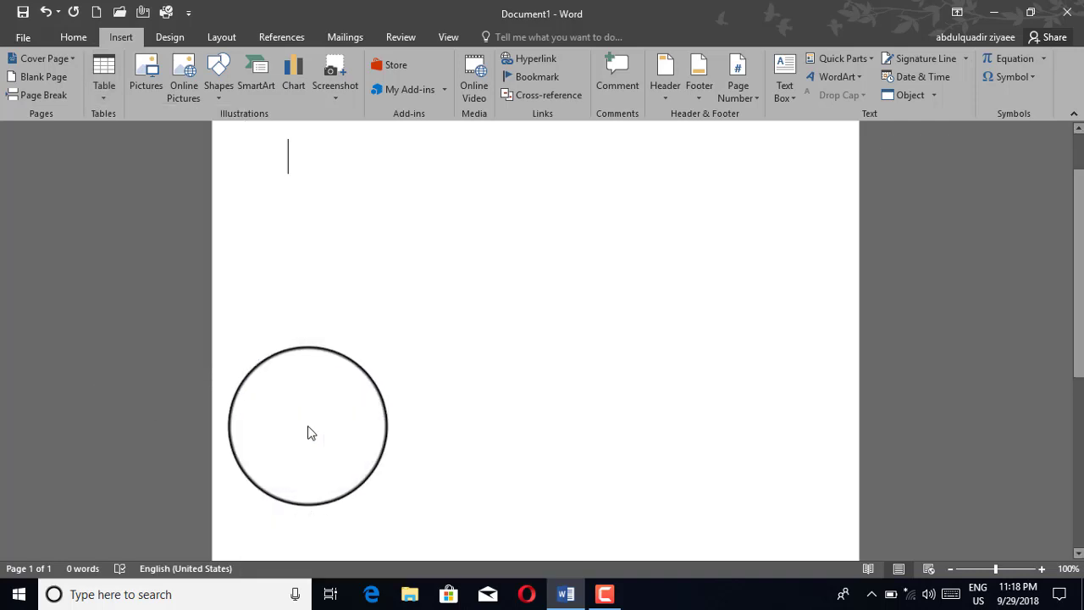